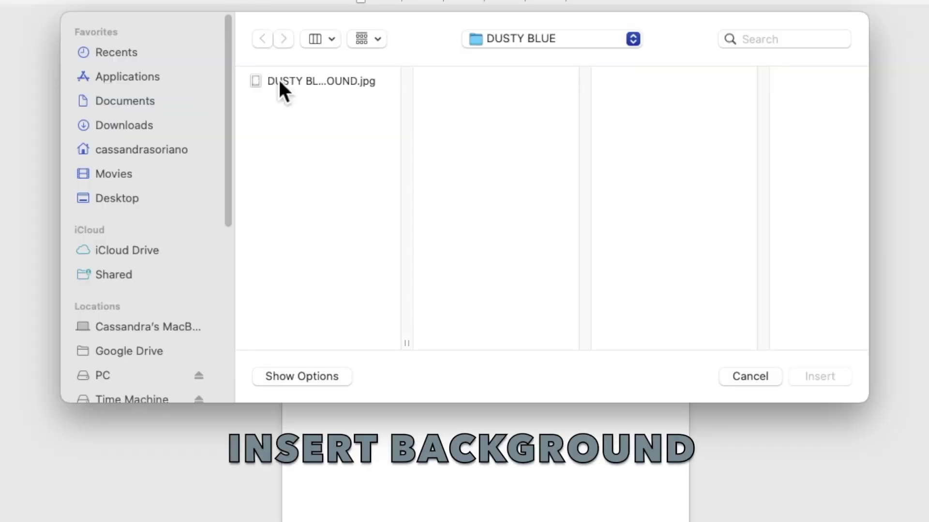
- Insert DUSTY BLUE LEAVES BACKGROUND.jpg and set its wrapping to Behind Text
left_click(313, 128)
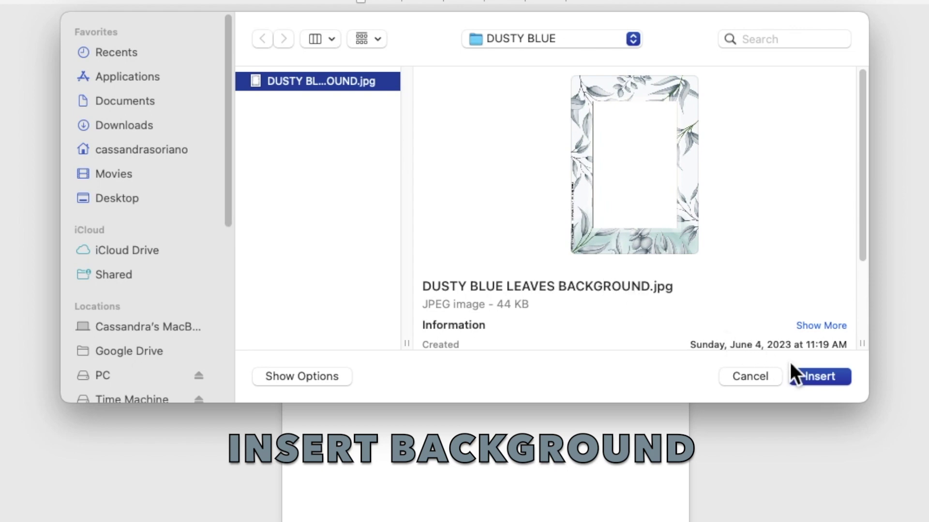
left_click(827, 380)
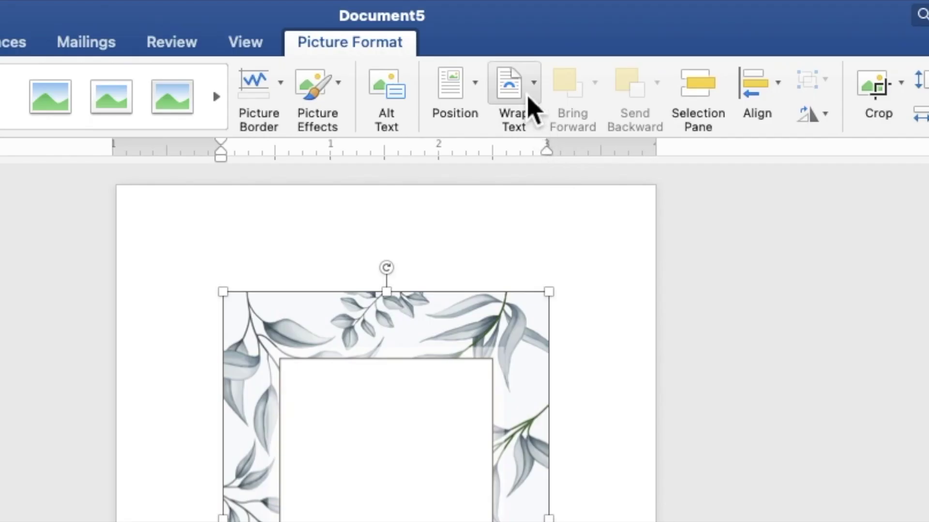
left_click(528, 103)
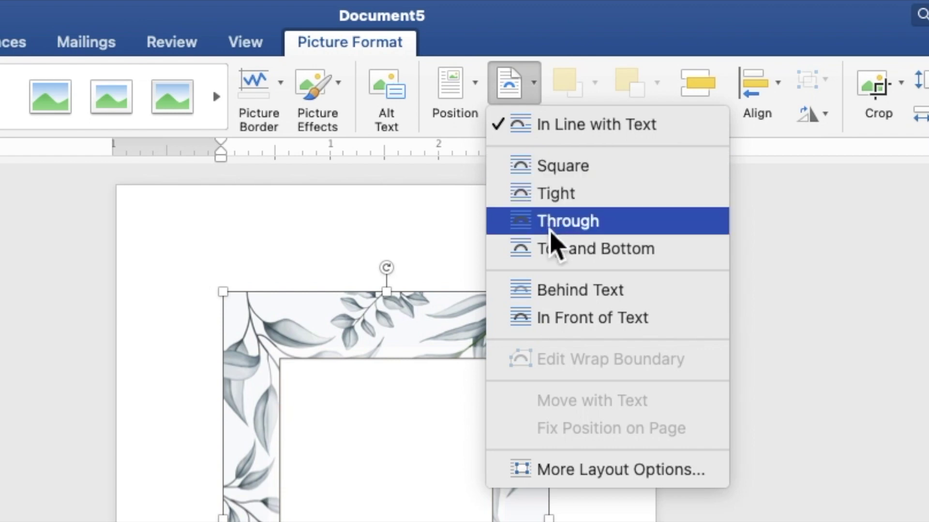
left_click(559, 290)
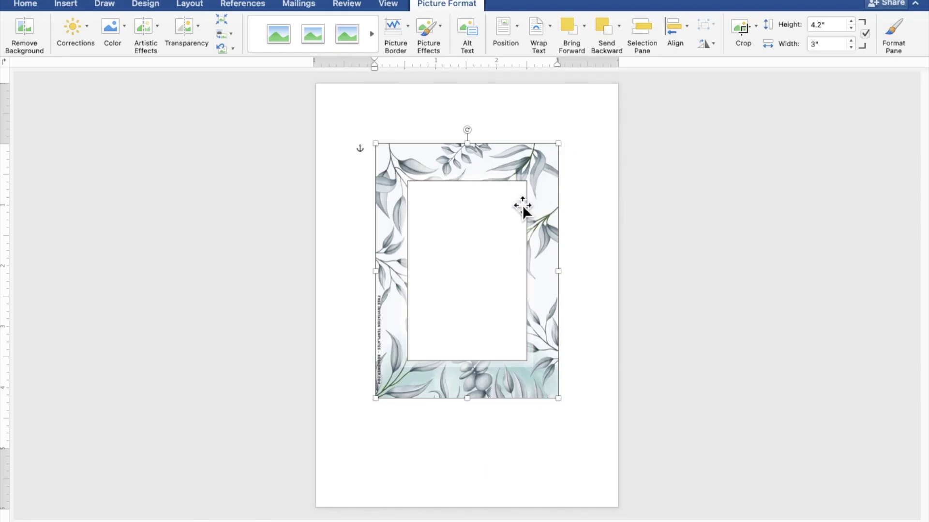
- Move the leaf picture to the top-left corner and stretch it to 7.14" by 5.11"
left_click_drag(517, 211, 449, 149)
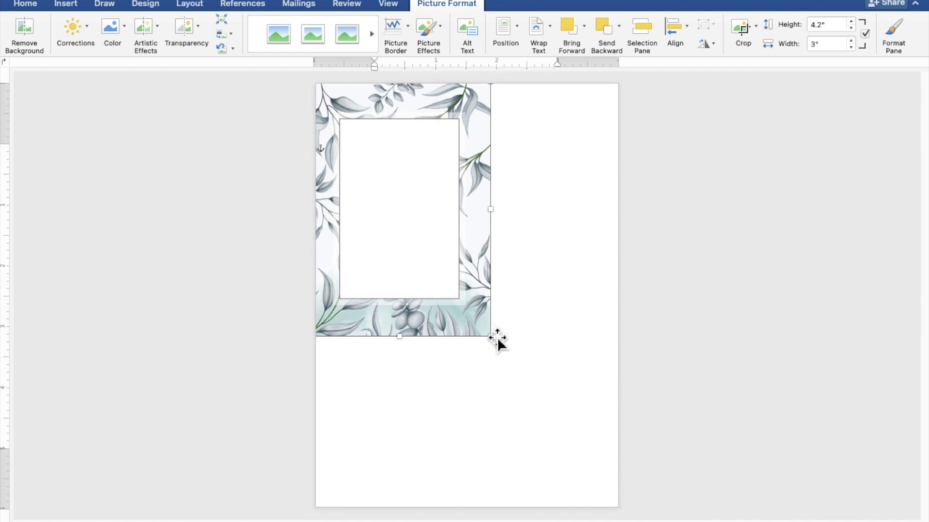
left_click_drag(498, 343, 625, 516)
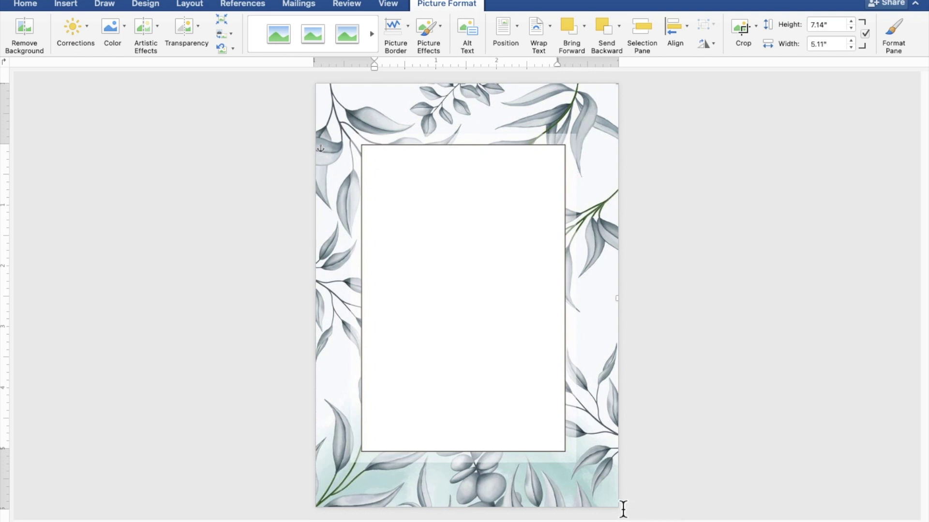
left_click(806, 362)
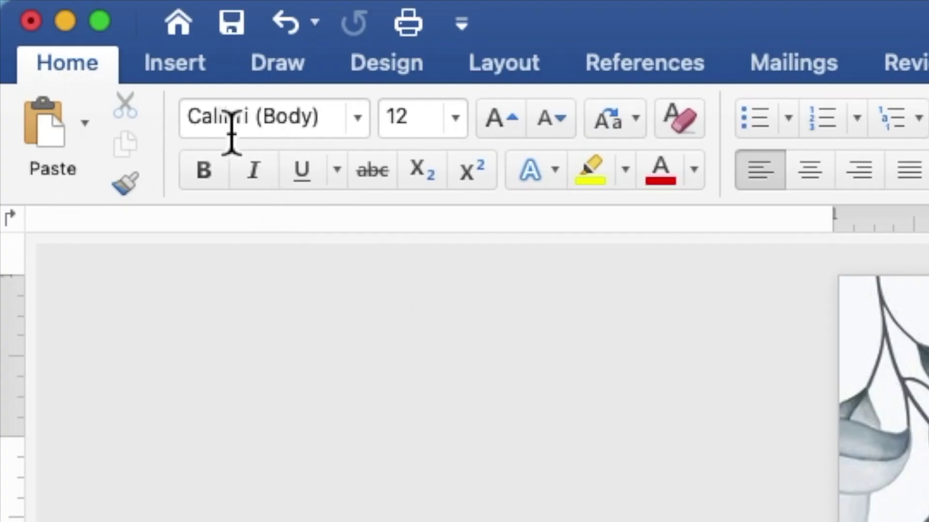
- Draw a rectangle shape over the leaf frame's white centre, about 4.99" by 4.67"
left_click(189, 70)
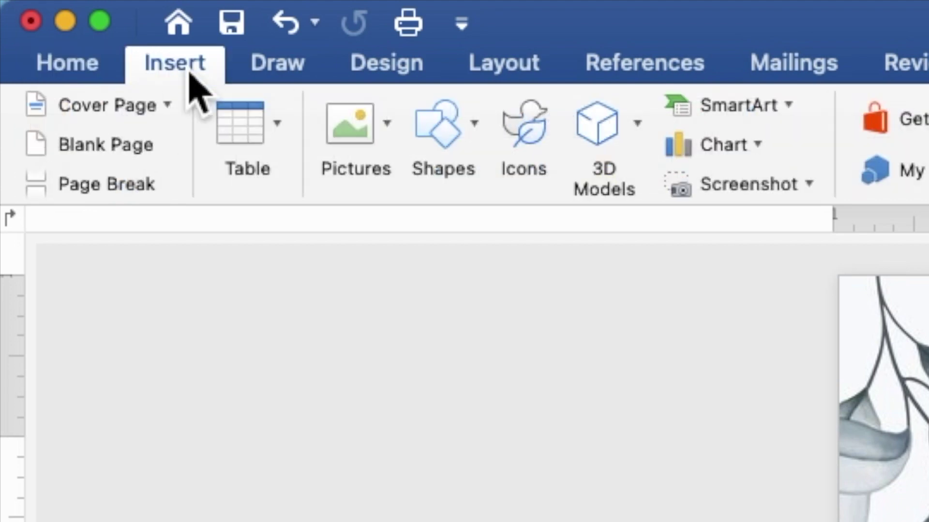
left_click(448, 157)
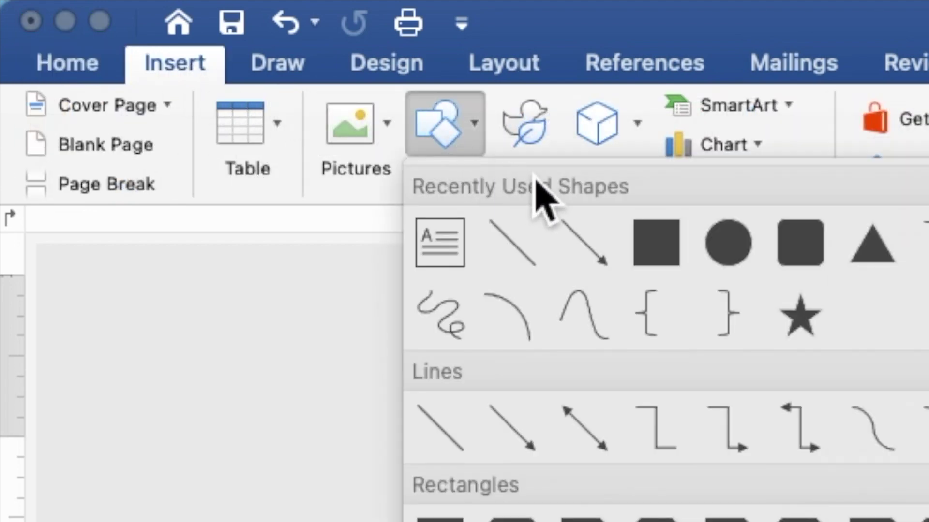
left_click(665, 254)
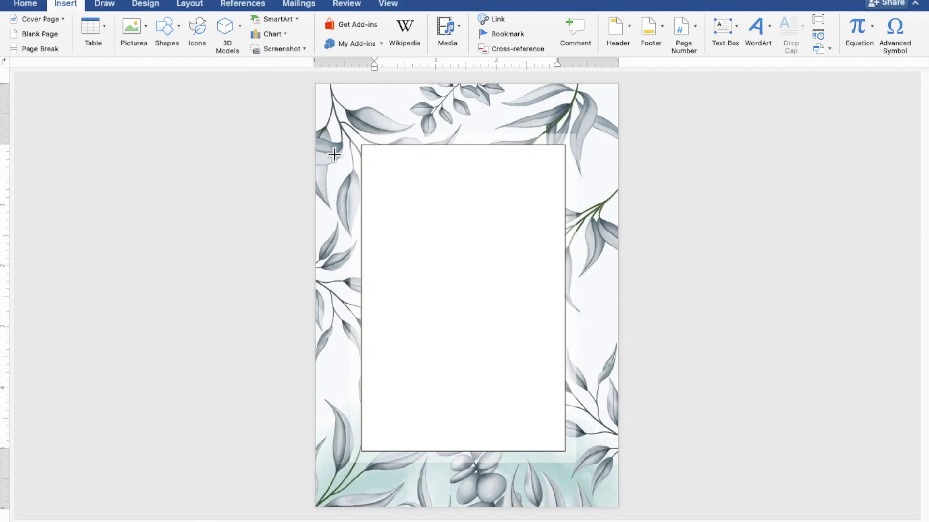
left_click_drag(326, 147, 617, 455)
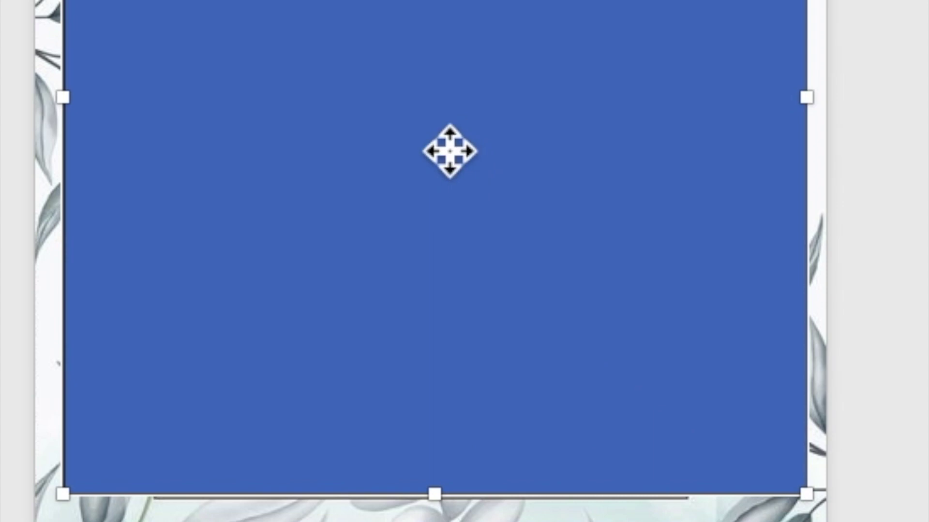
- Use Add Text on the blue rectangle to place a text cursor in it, and zoom in
right_click(473, 317)
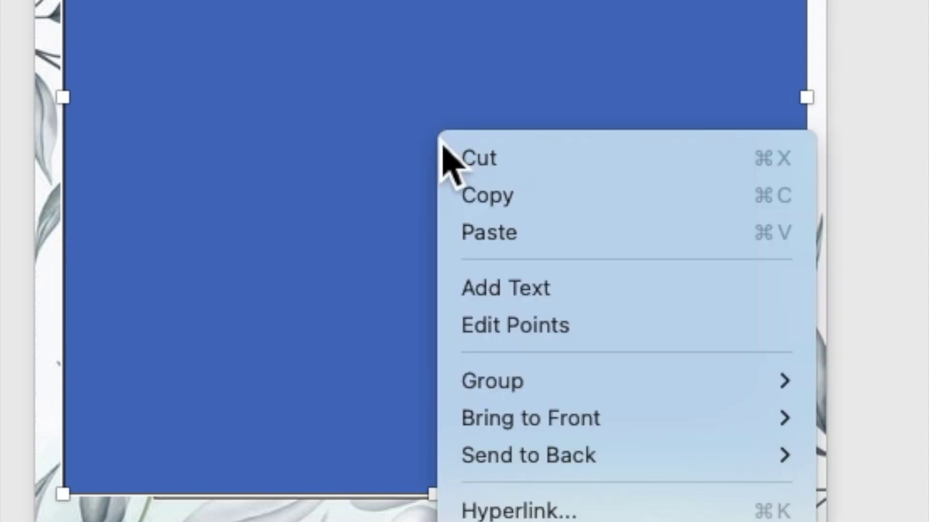
left_click(491, 289)
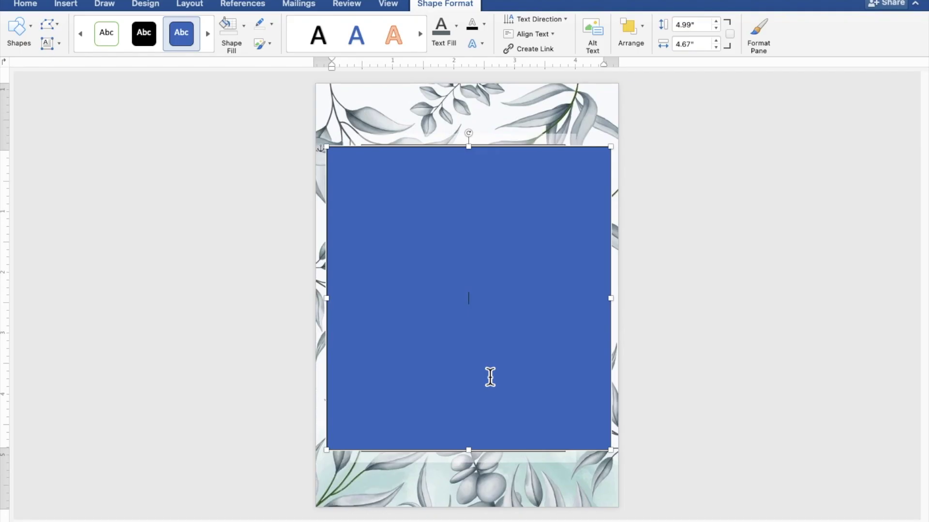
scroll(490, 377, "up", 5)
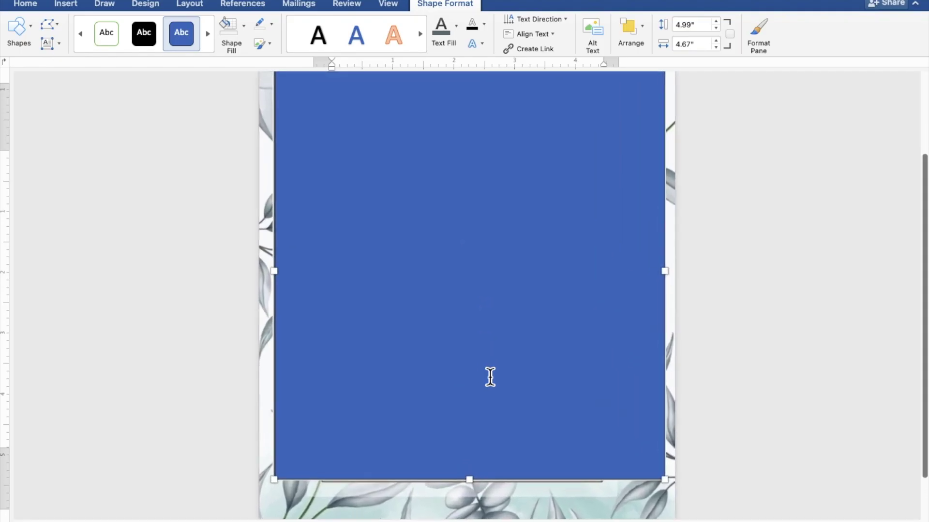
scroll(490, 377, "up", 3)
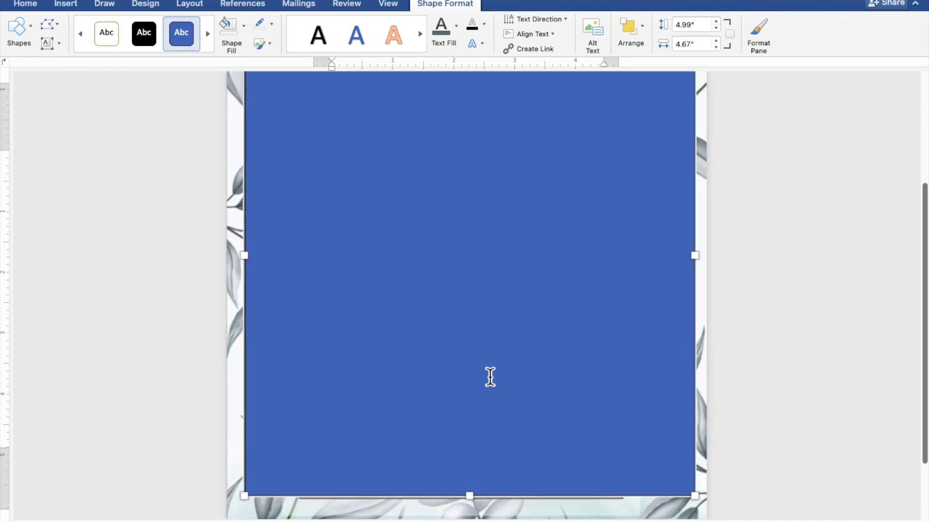
scroll(490, 377, "up", 2)
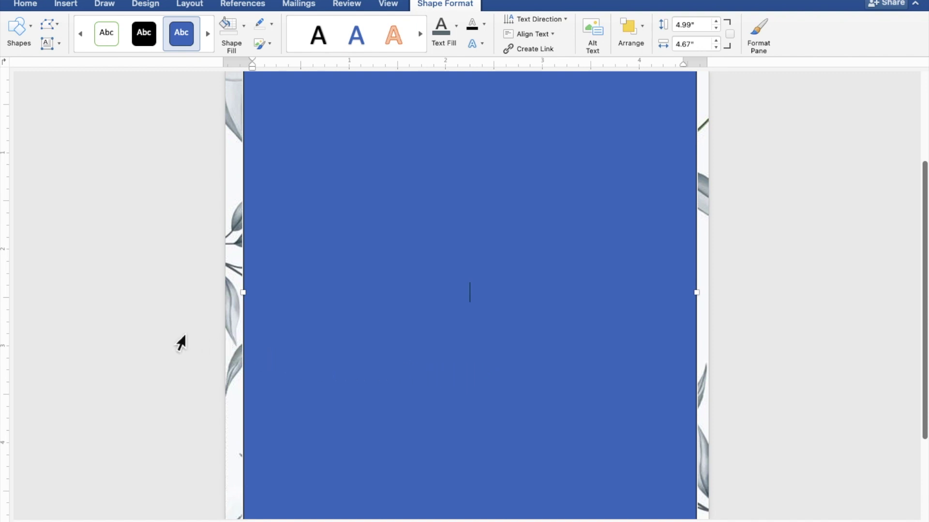
- Type the heading "TOGETHER WITH THEIR FAMILIES" followed by a blank line
type("TOGETHE")
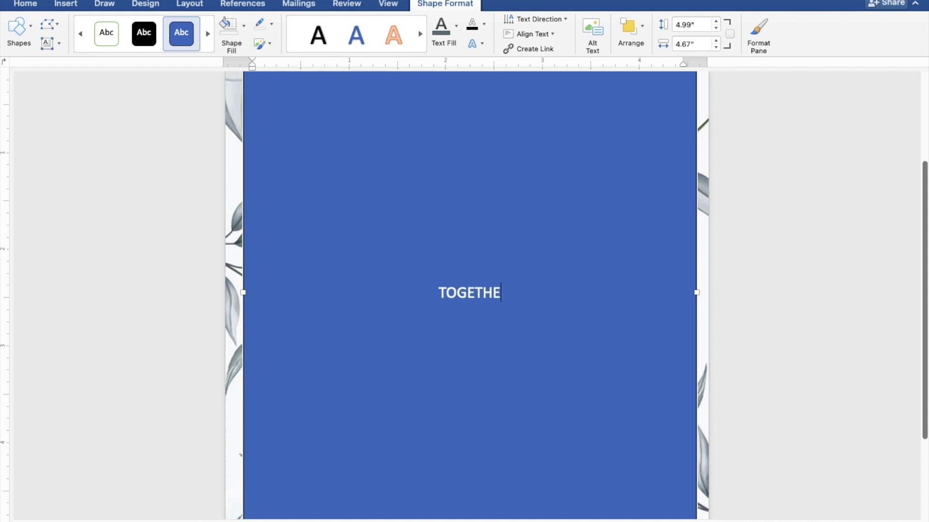
type("R WITH")
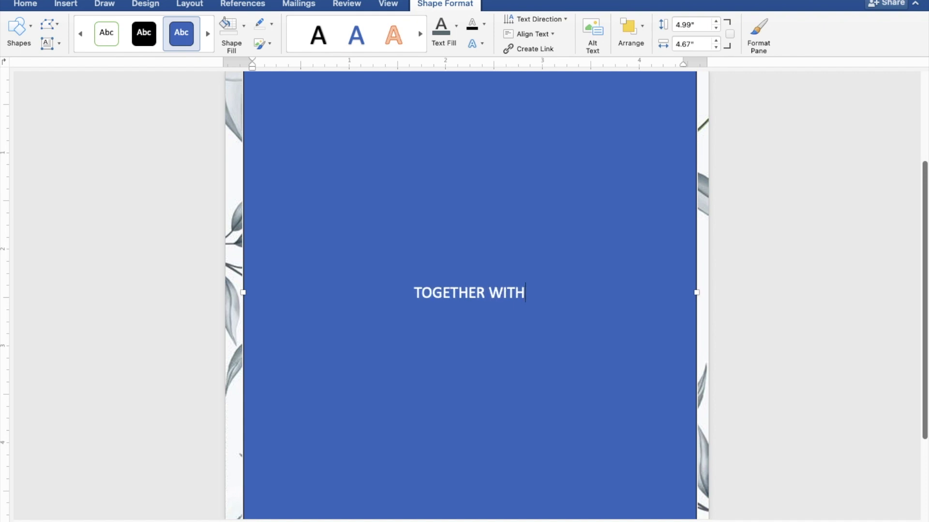
type(" TH")
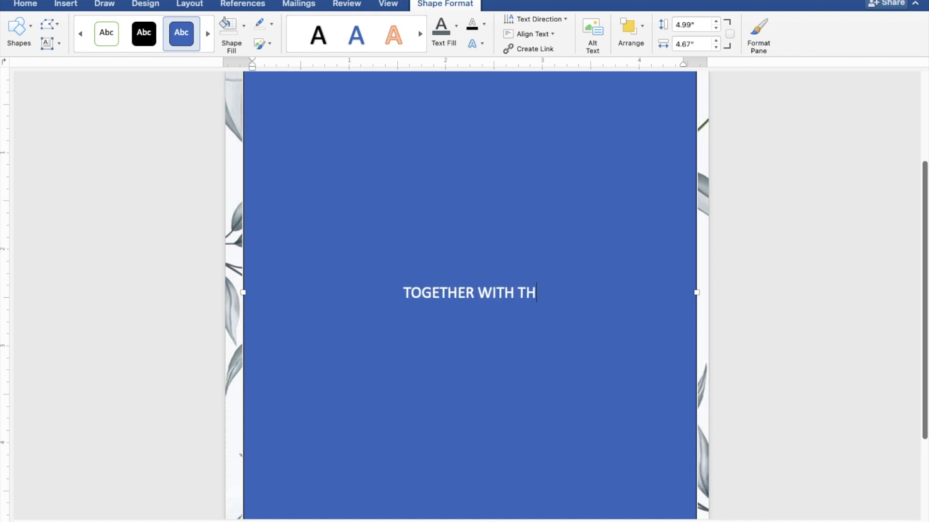
type("EI")
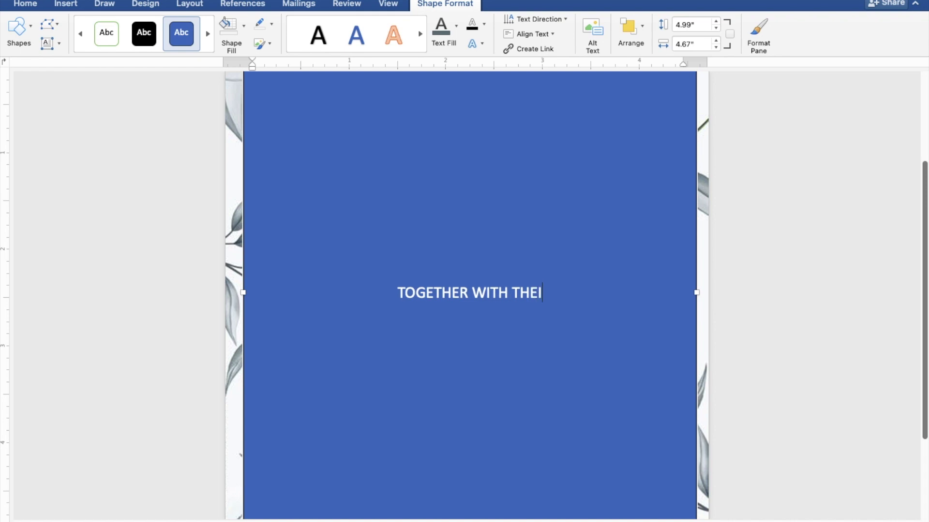
type("R F")
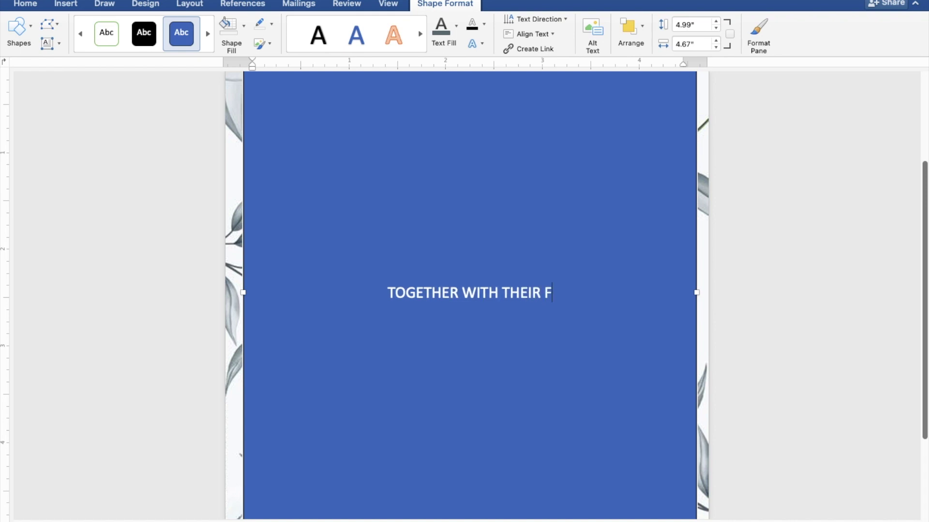
type("AMI")
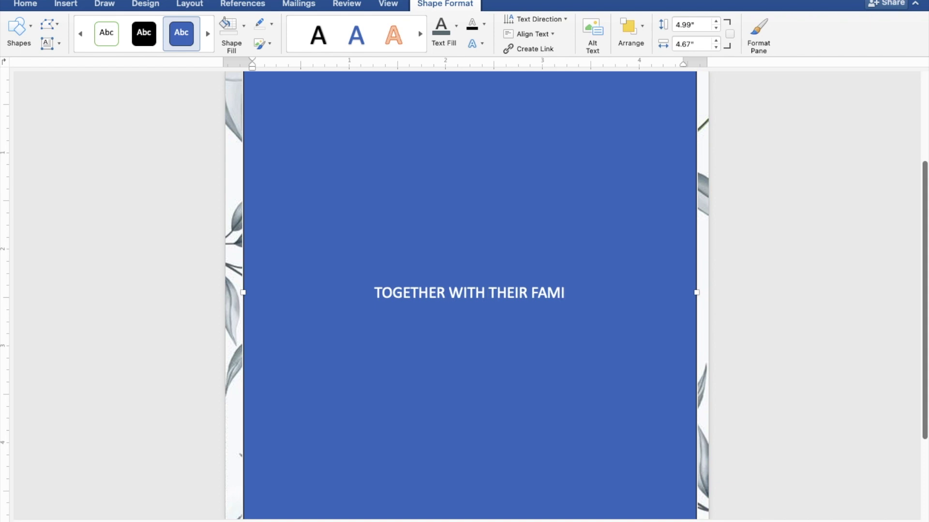
type("LIE")
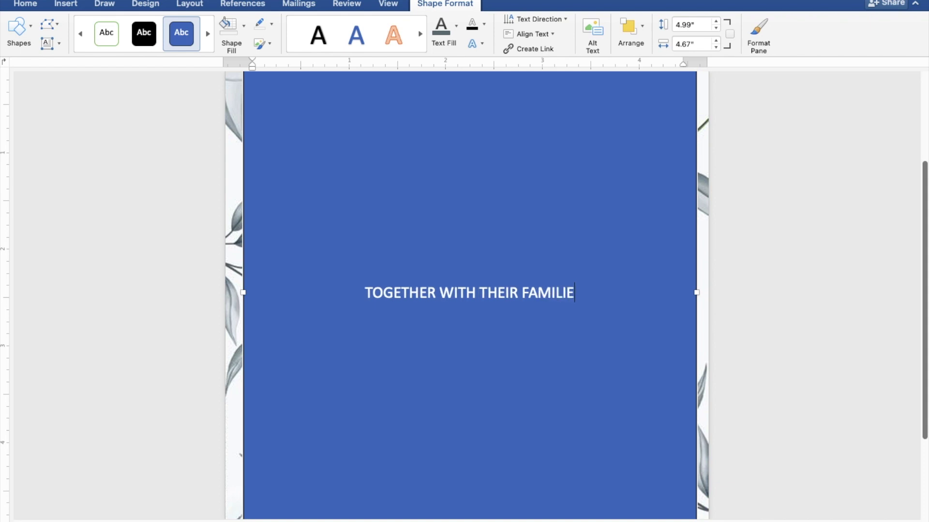
type("S")
key("Return")
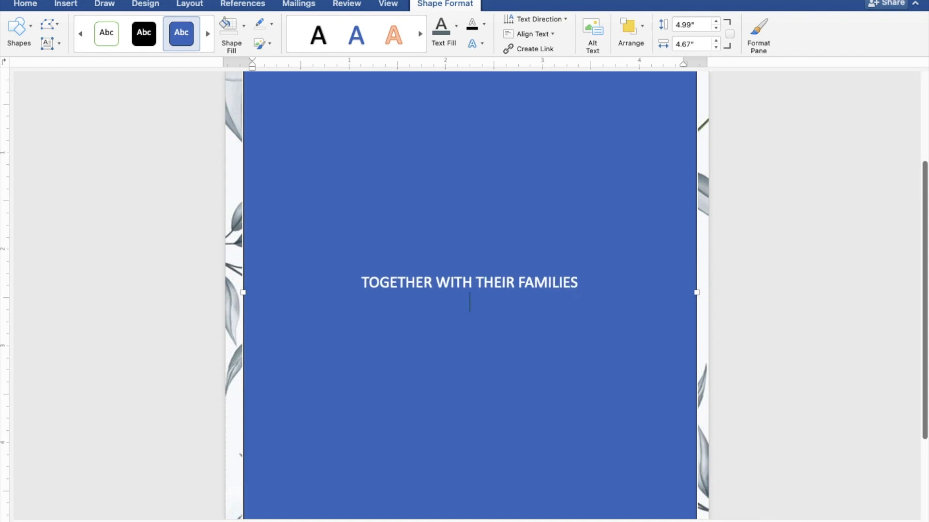
key("Return")
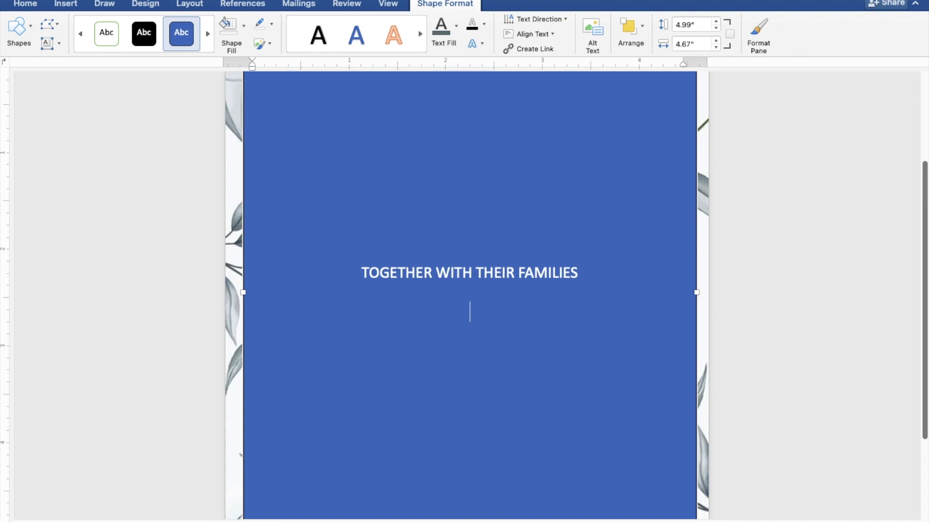
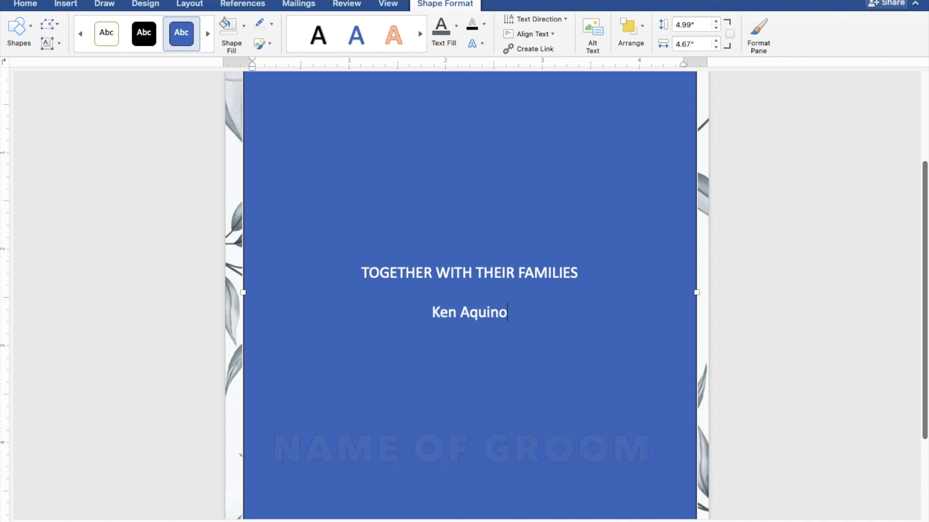
- Type the groom's name, then "AND" and the bride's name on the following lines
key("Return")
type("AND ")
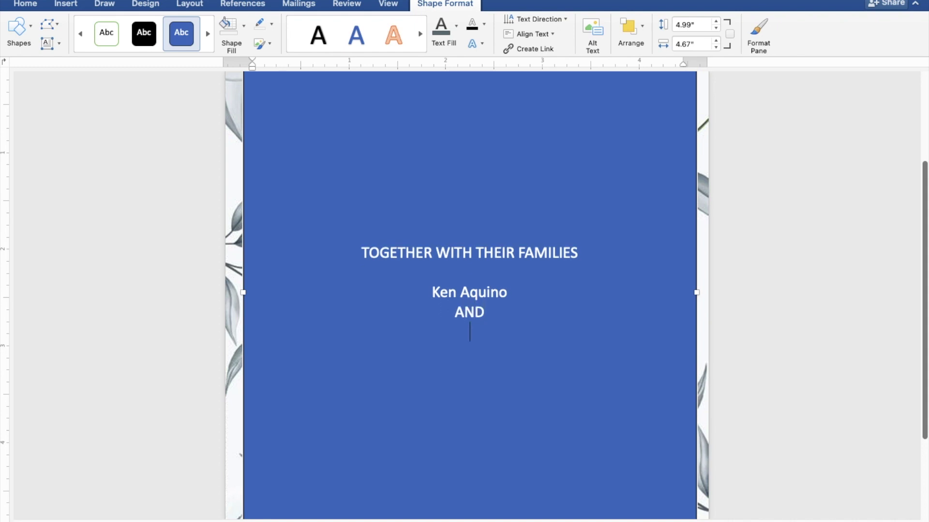
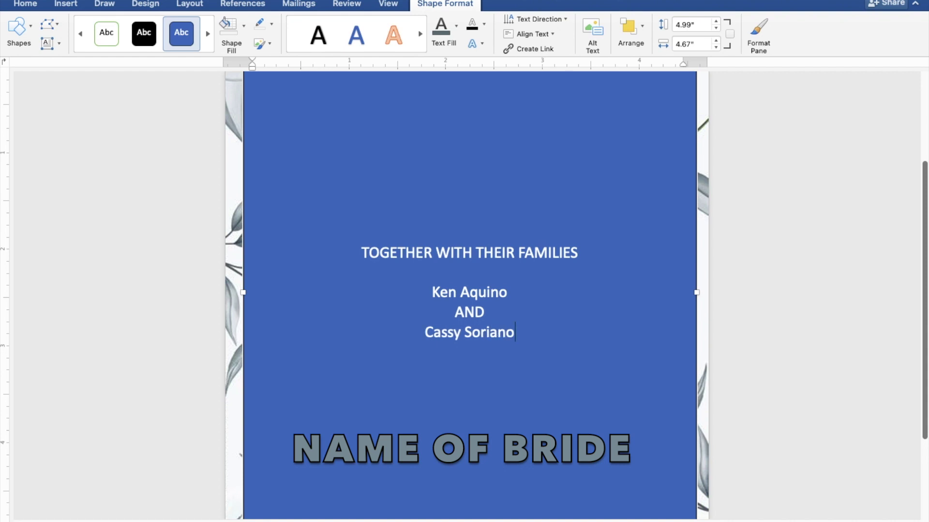
key("Return")
key("Return")
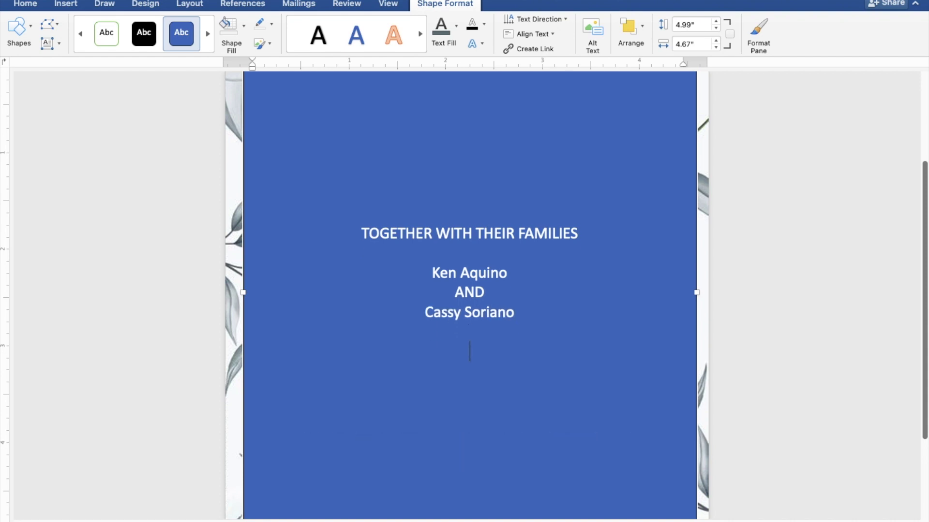
- Add "REQUEST THE PLEASURE OF YOUR PRESENCE" and "AS THEY JOYFULLY UNITE IN MARRIAGE" as two lines
type("REQUEST T")
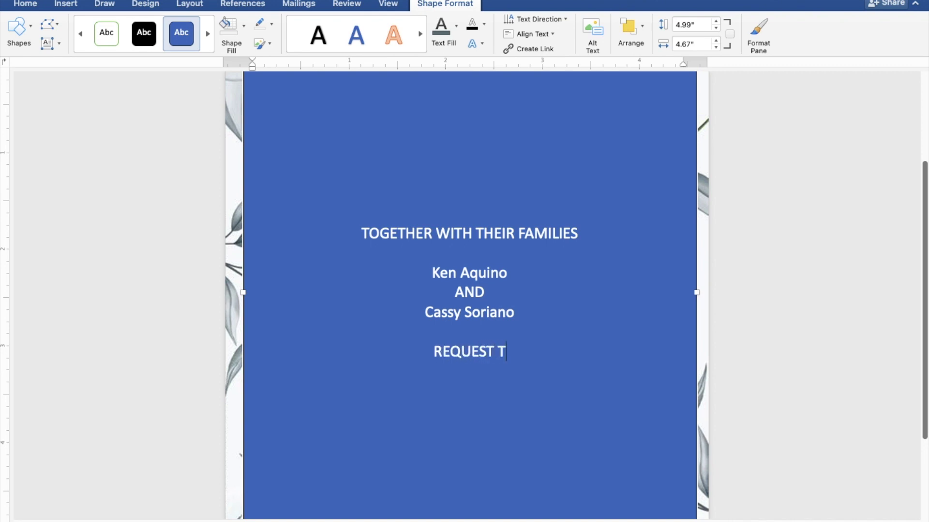
type("HE PLEASURE O")
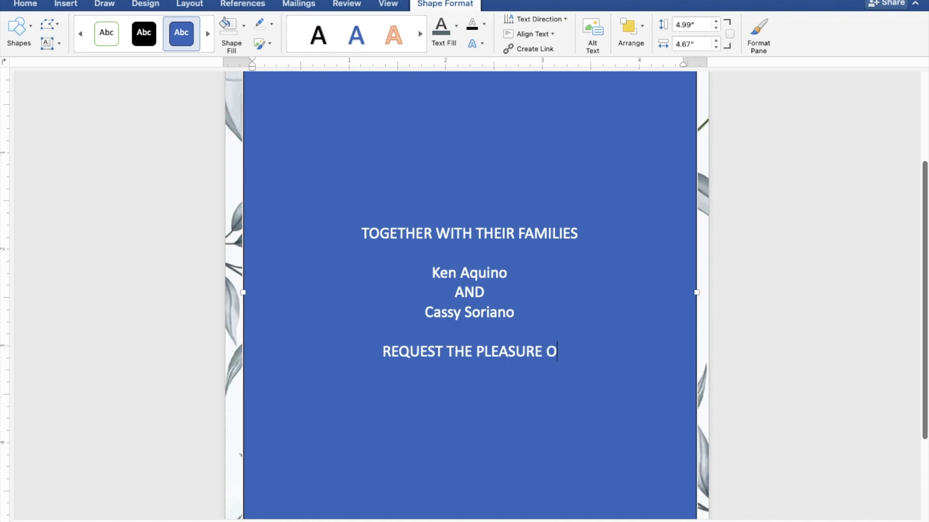
type("F Y")
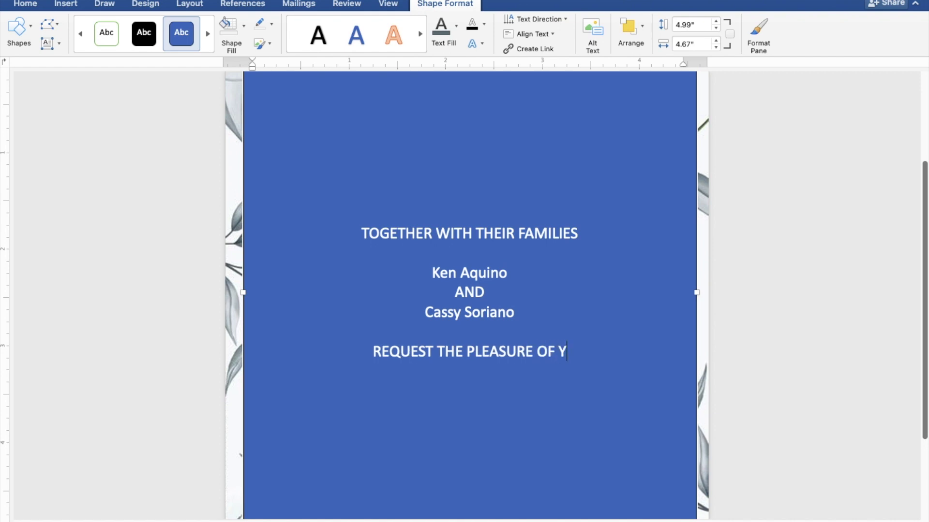
type("OUR P")
type("R")
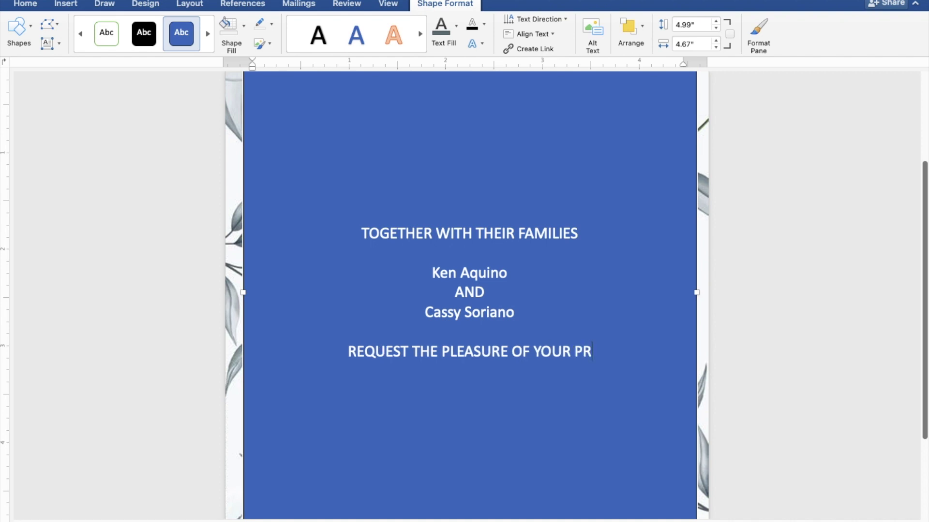
type("ESENCE")
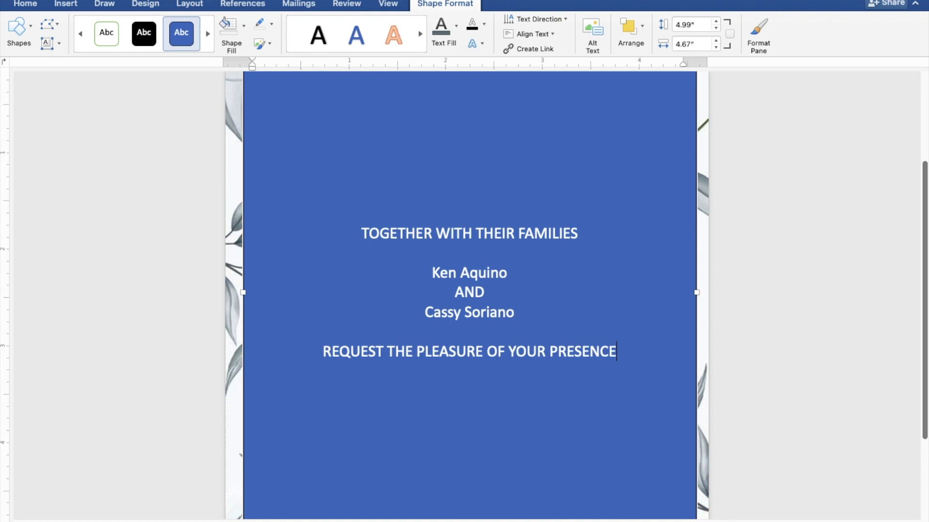
key("Return")
type("AS T")
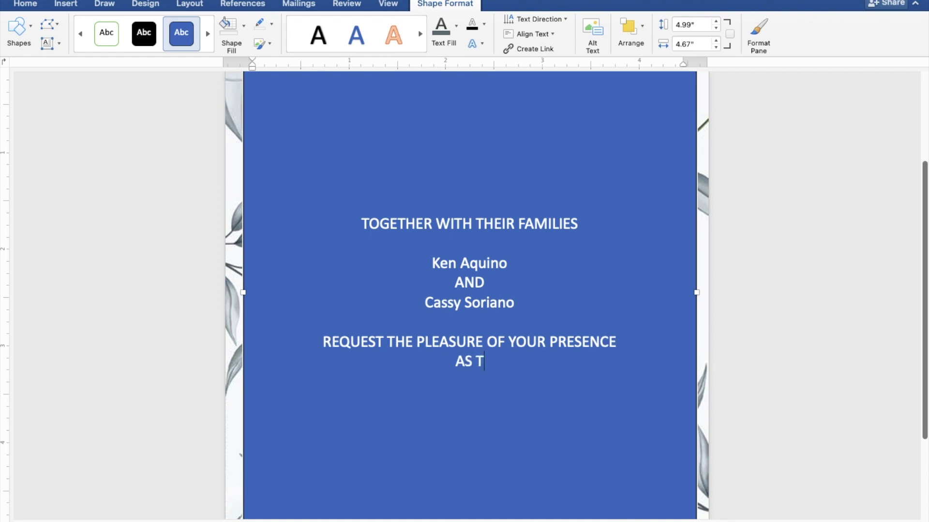
type("HEY JOYFULLY")
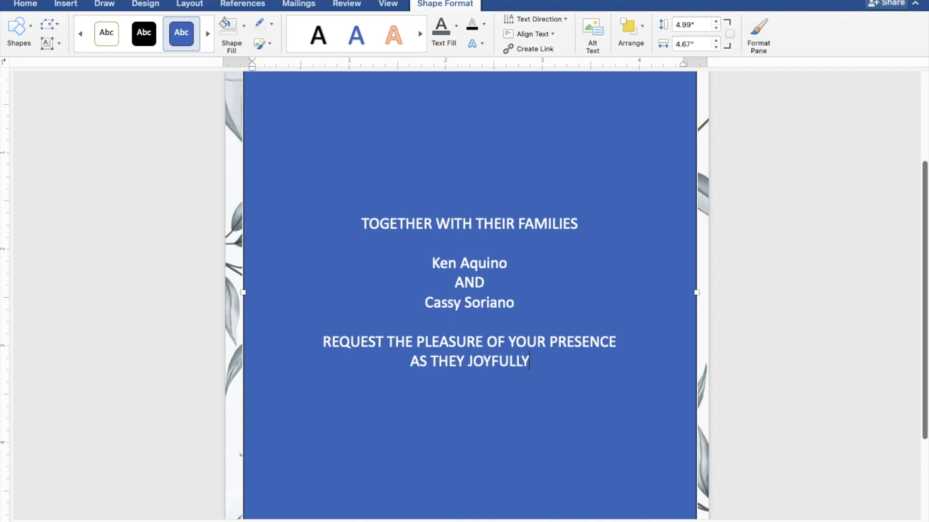
type(" UN")
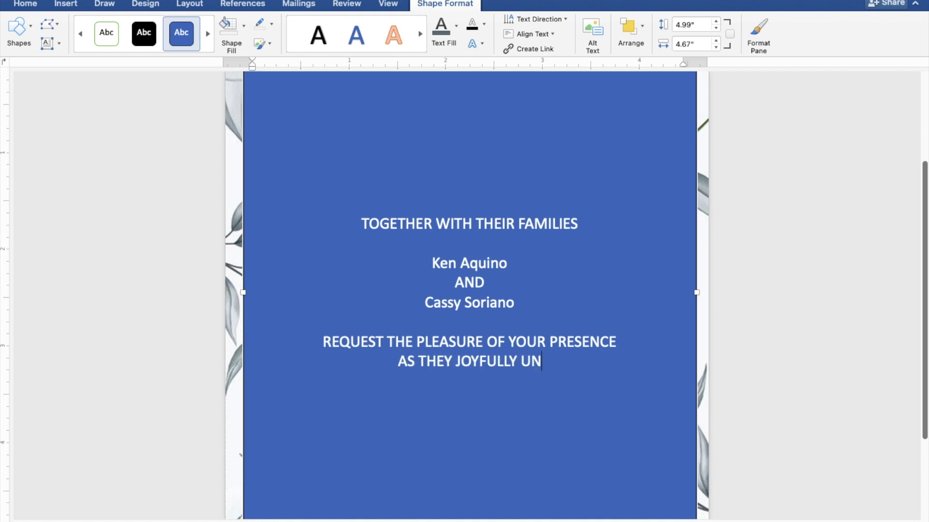
type("ITE")
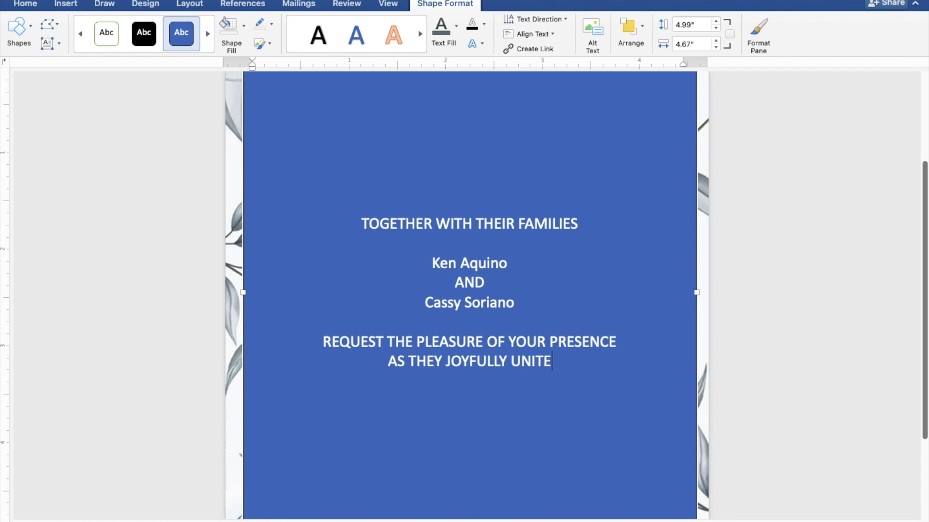
type(" IN ")
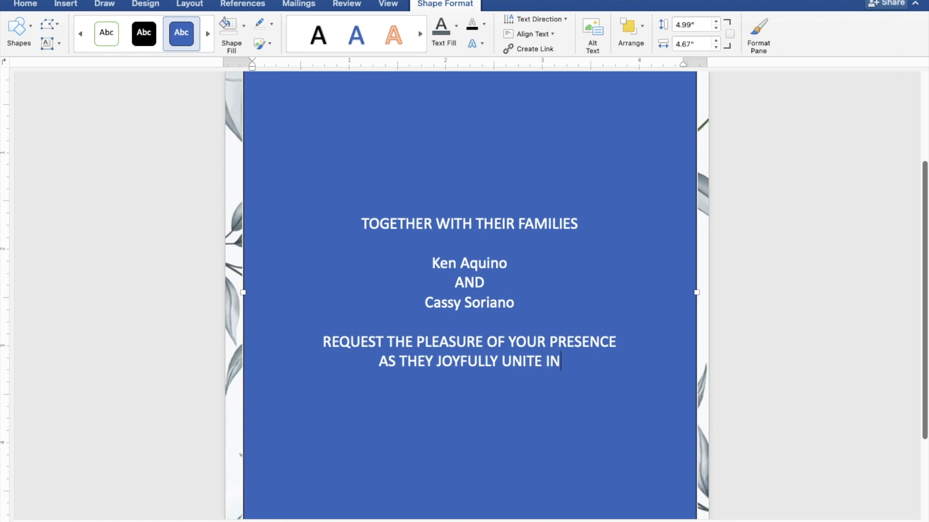
type("MA")
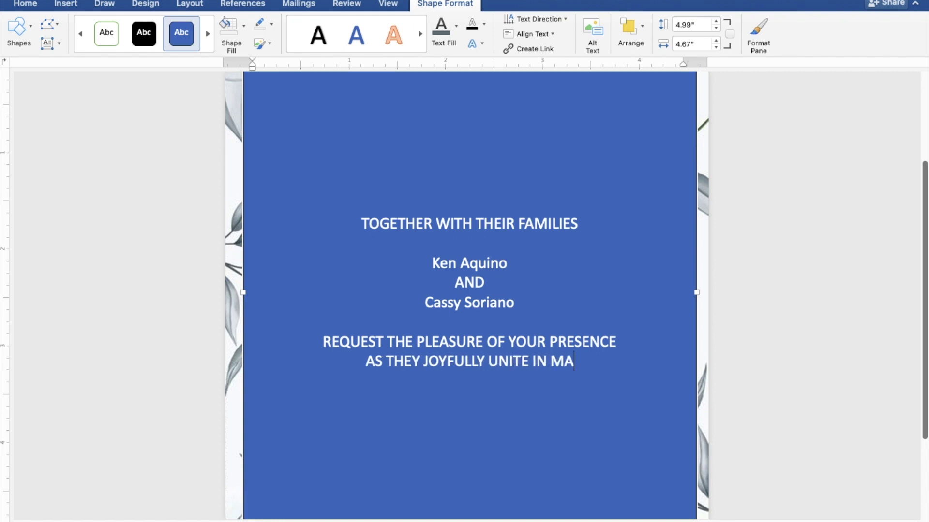
type("RRIA")
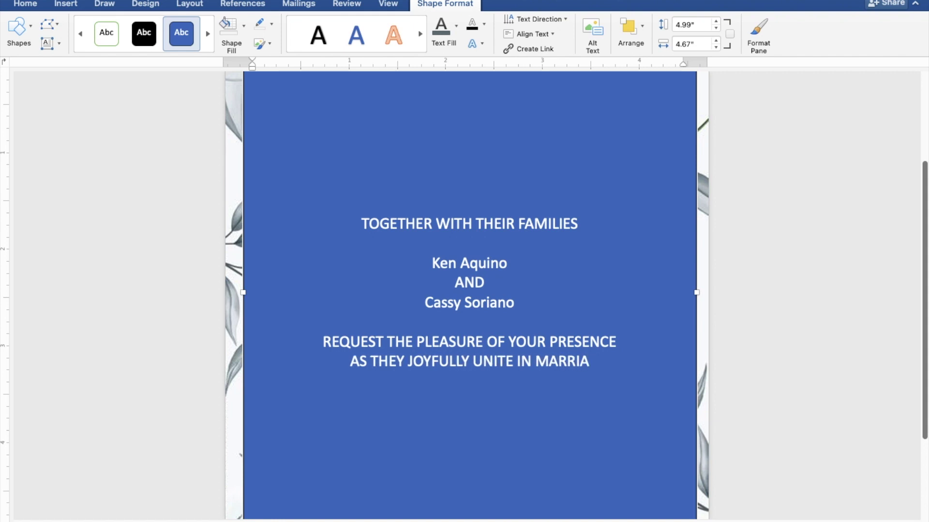
type("GE")
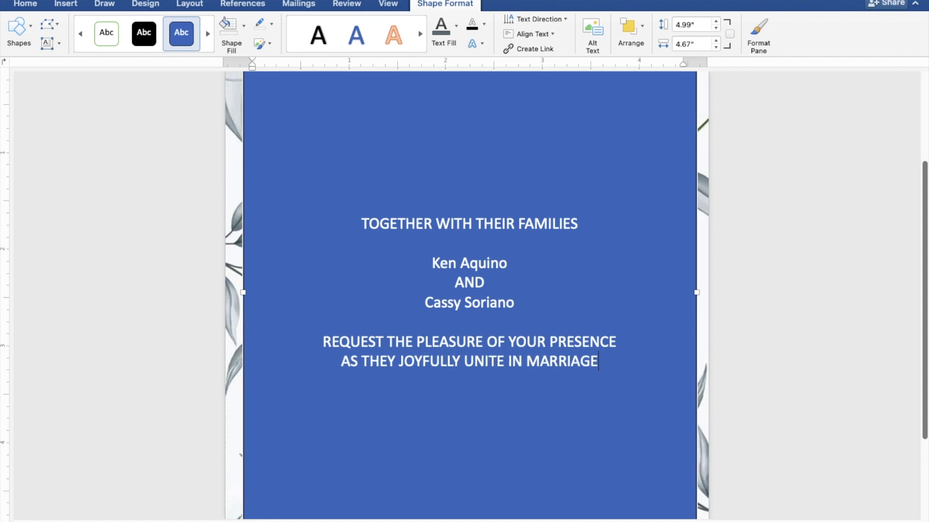
key("Return")
key("Return")
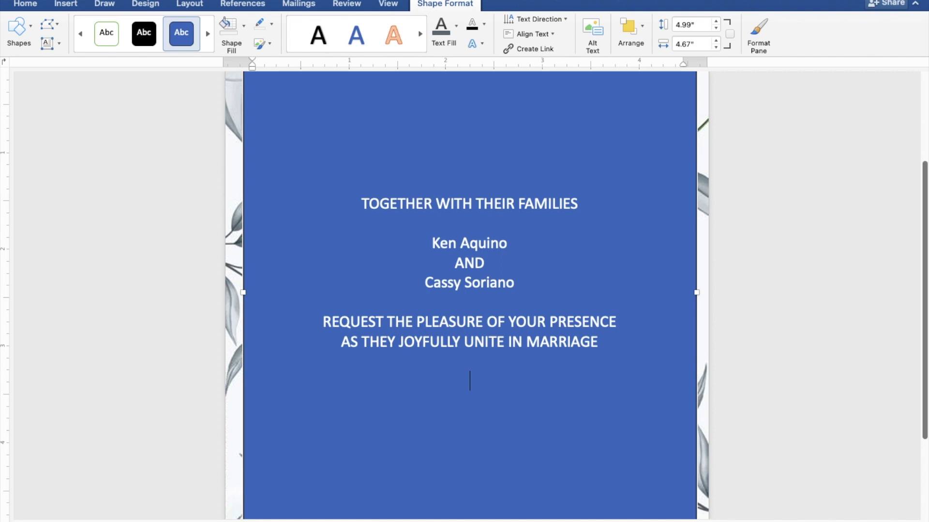
- Add the lines "SATURDAY", "SEPTEMBER 30, 2023" and "10:00 IN THE MORNING"
type("SAT")
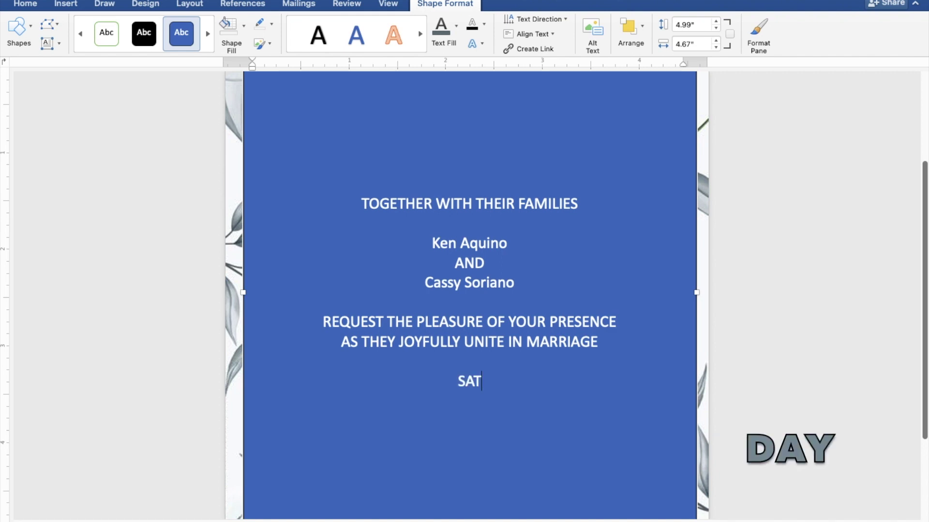
type("UR")
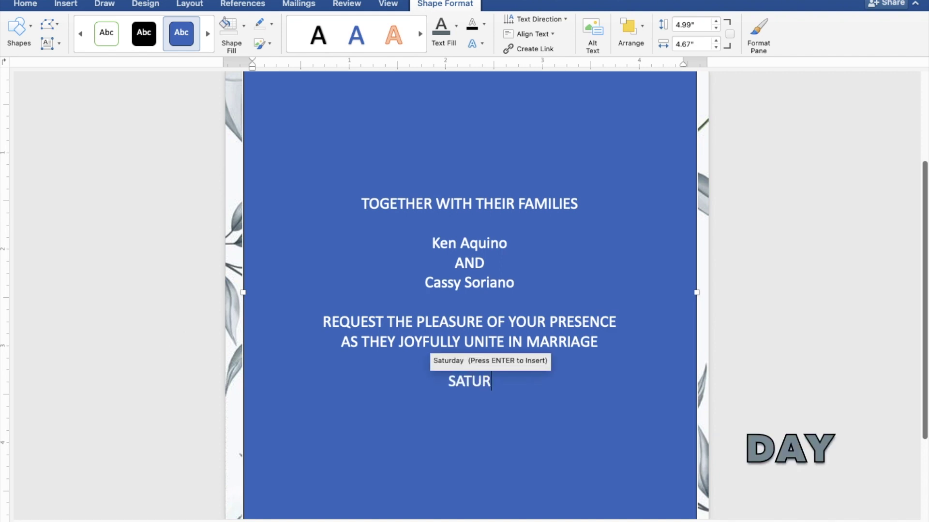
type("DAY")
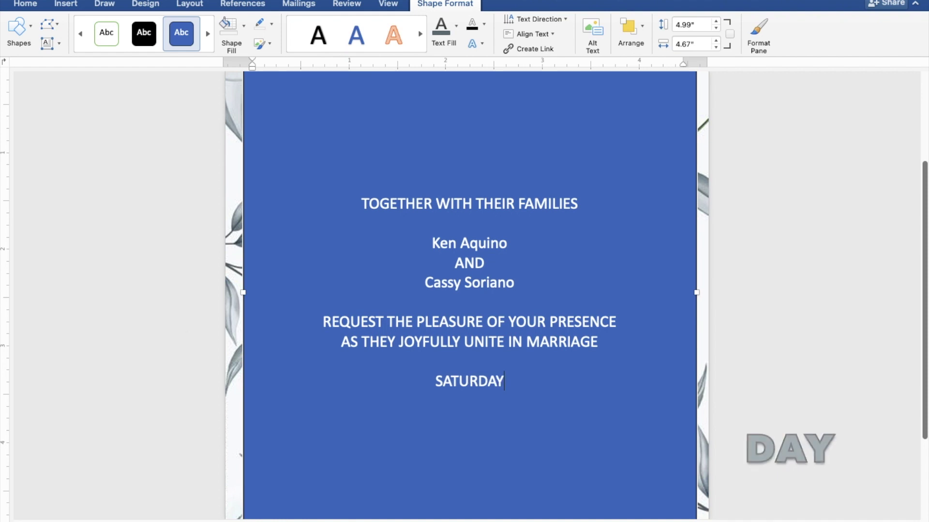
key("Return")
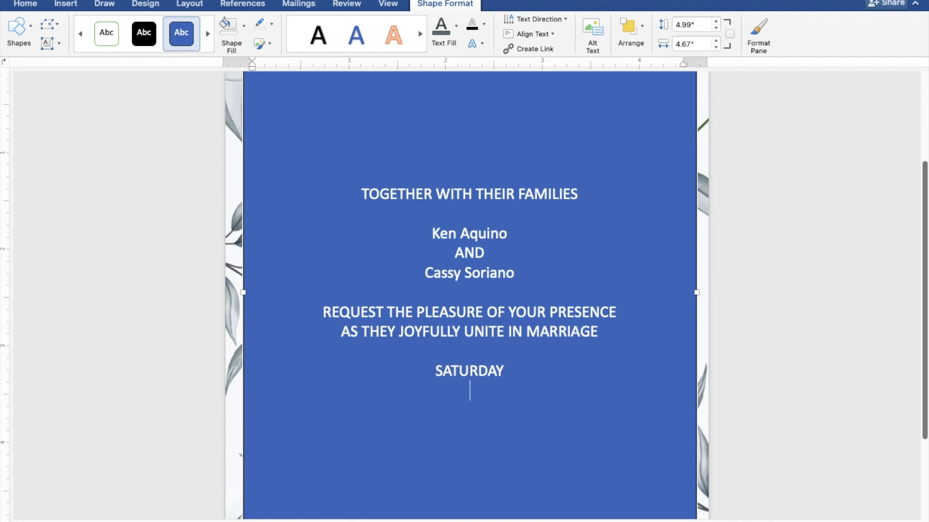
type("SEP")
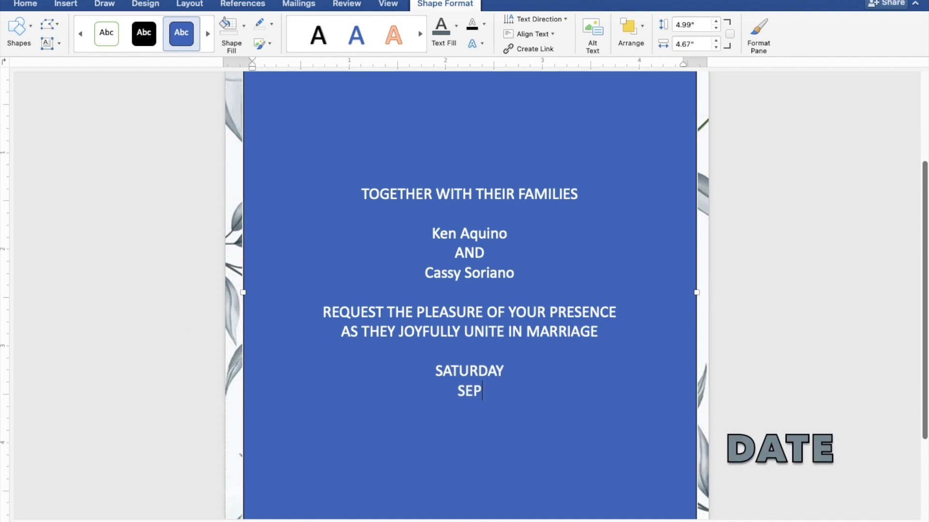
type("TEMB")
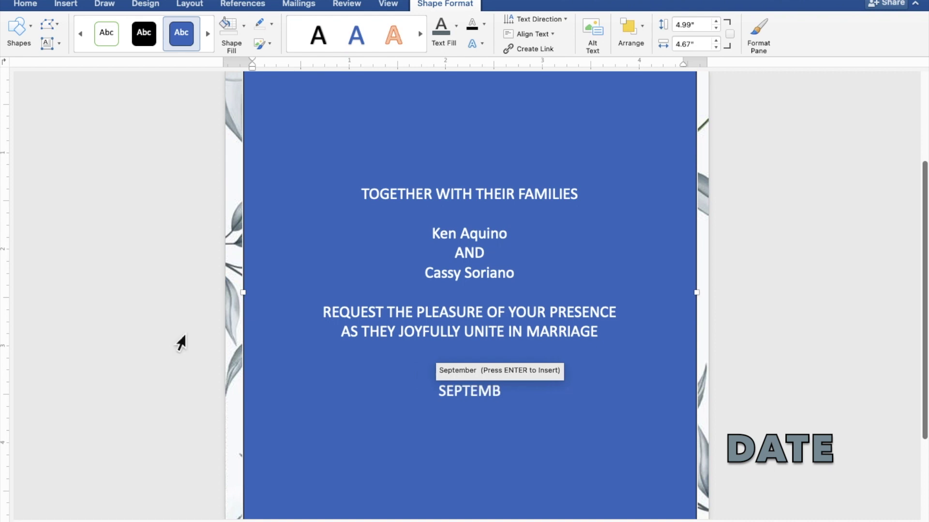
type("ER")
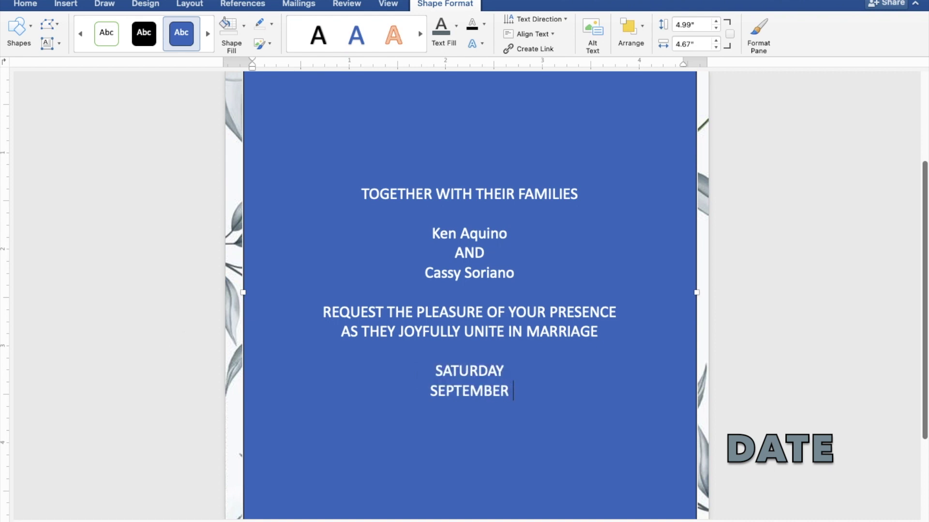
type(" 30,")
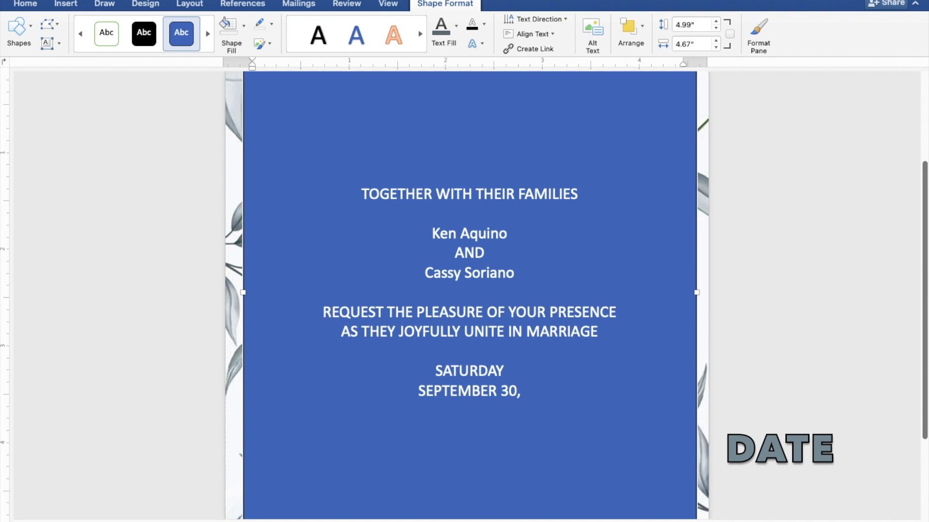
type(" 20")
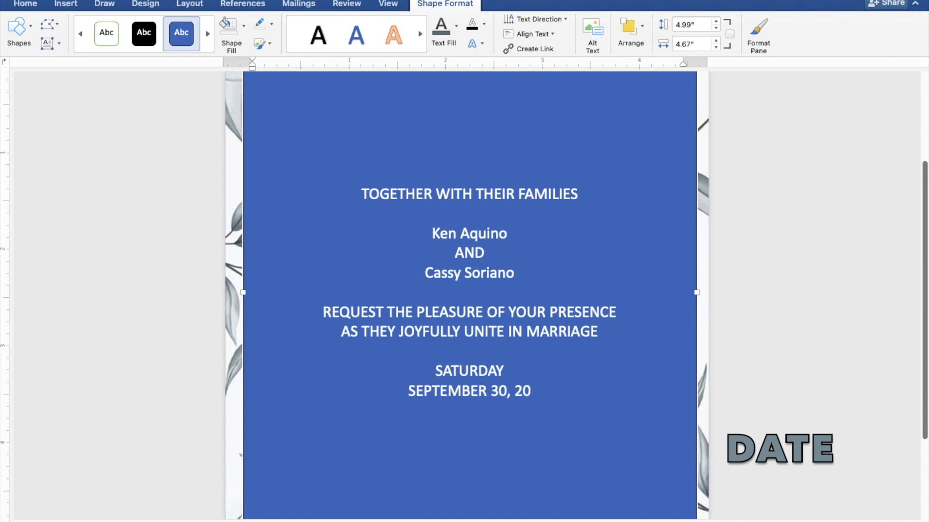
type("23")
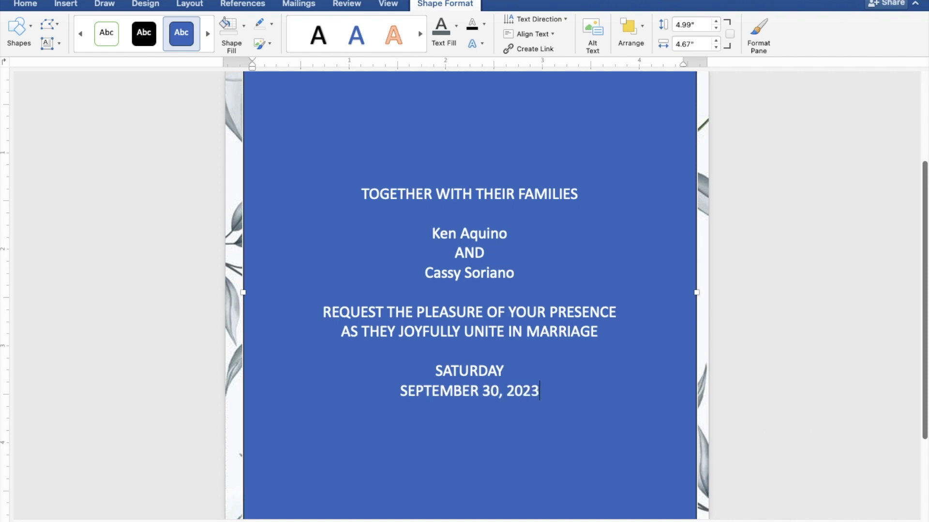
key("Return")
type("10")
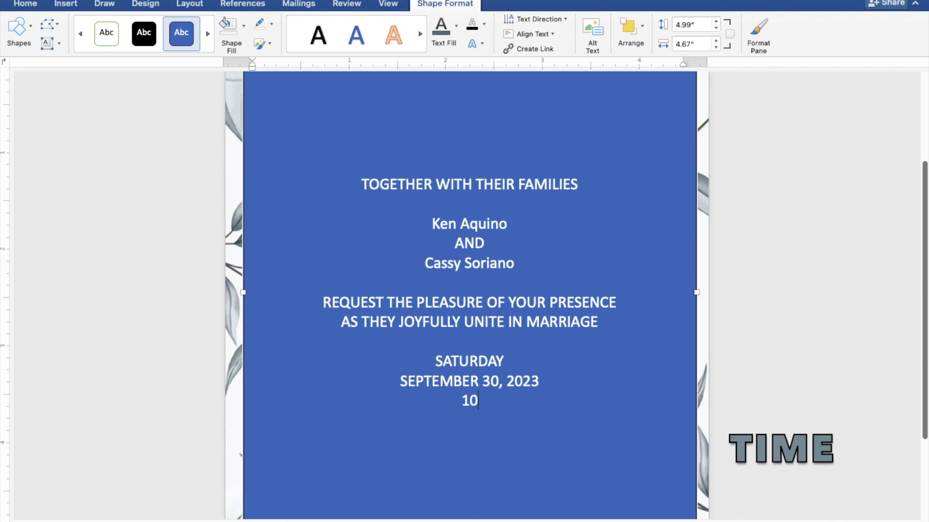
type(":00 IN T")
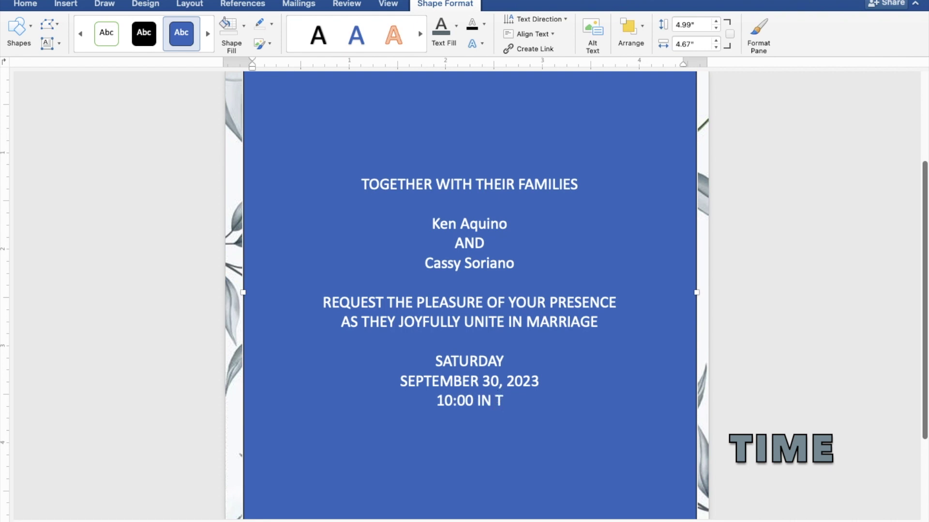
type("HE")
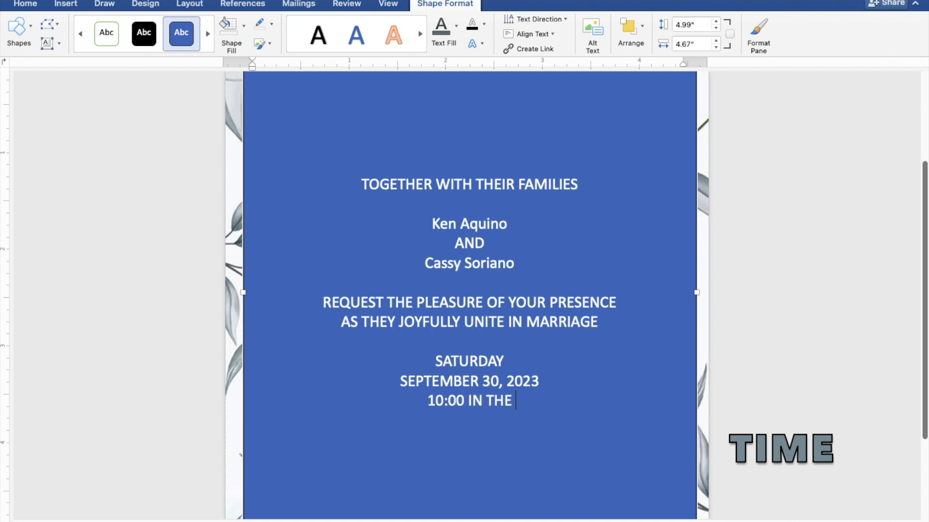
type(" MO")
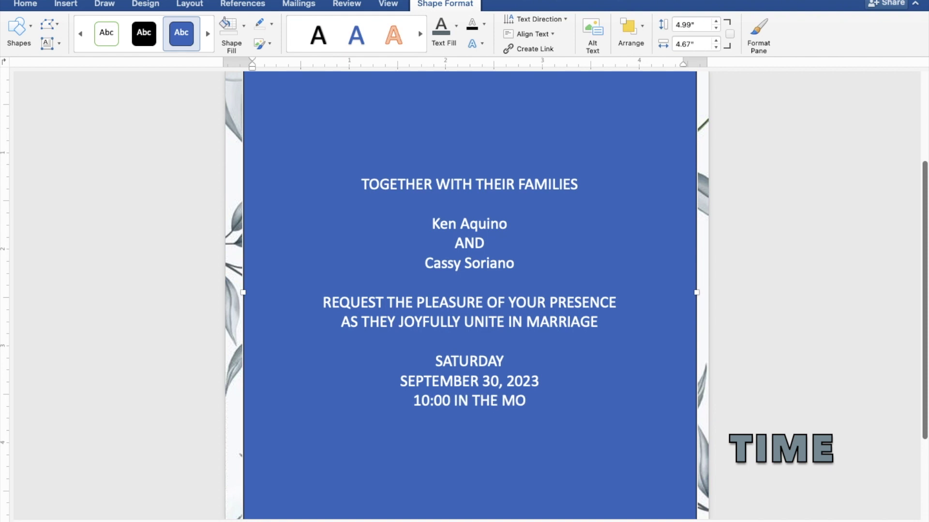
type("RNING")
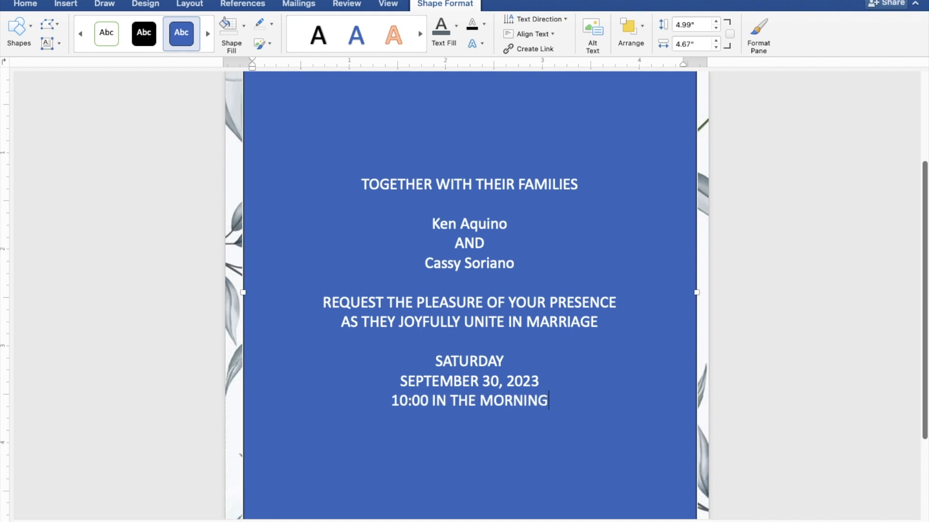
key("Return")
- Add "ST. THOMAS AQUINAS PARISH CHURCH" and "MANGALDAN, PANGASINAN" lines, correcting the typo
type("ST. ")
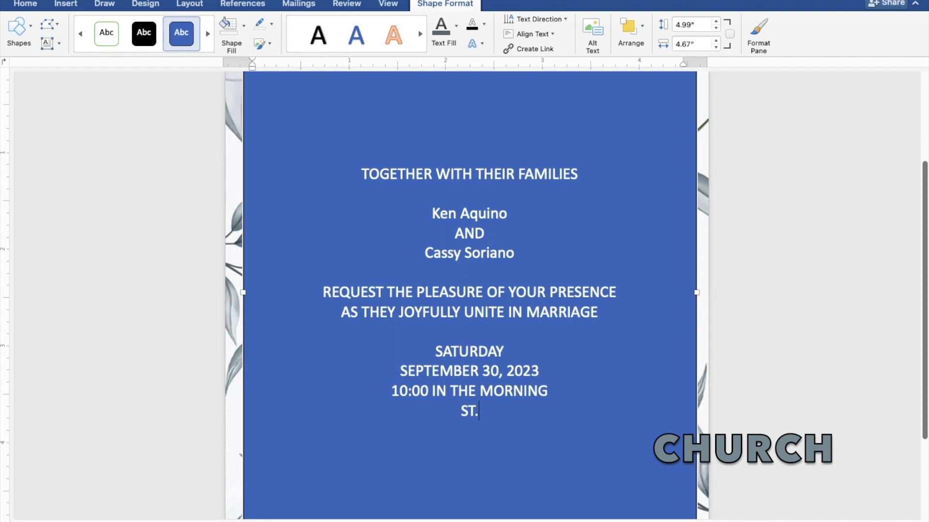
type("THOMA")
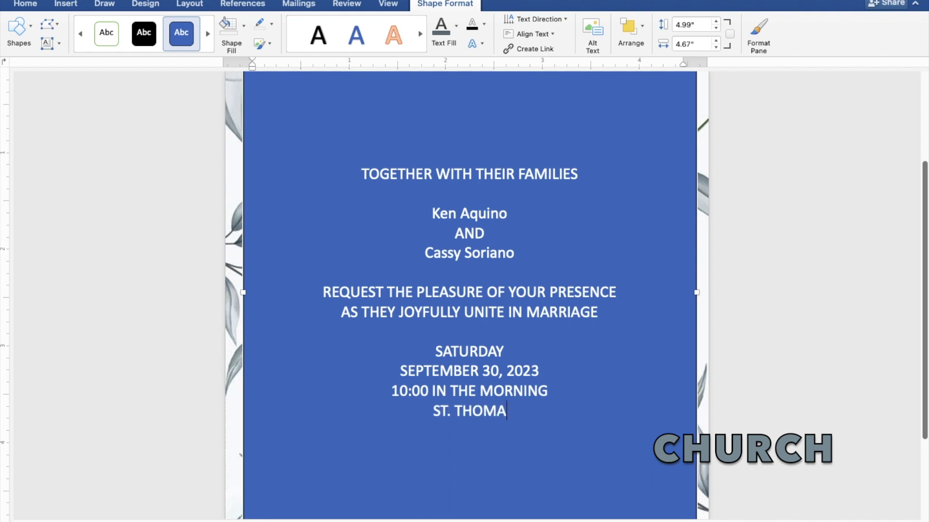
type("S AQUINAS")
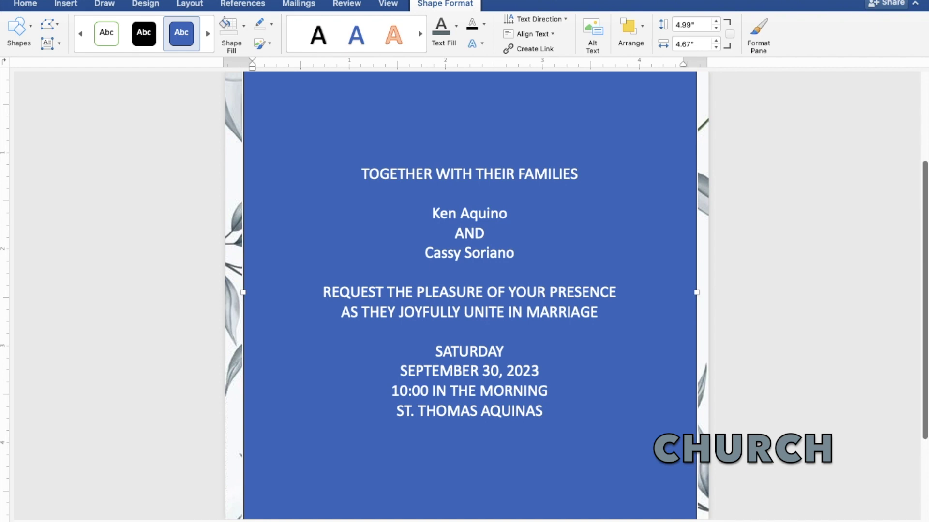
type(" PARISH")
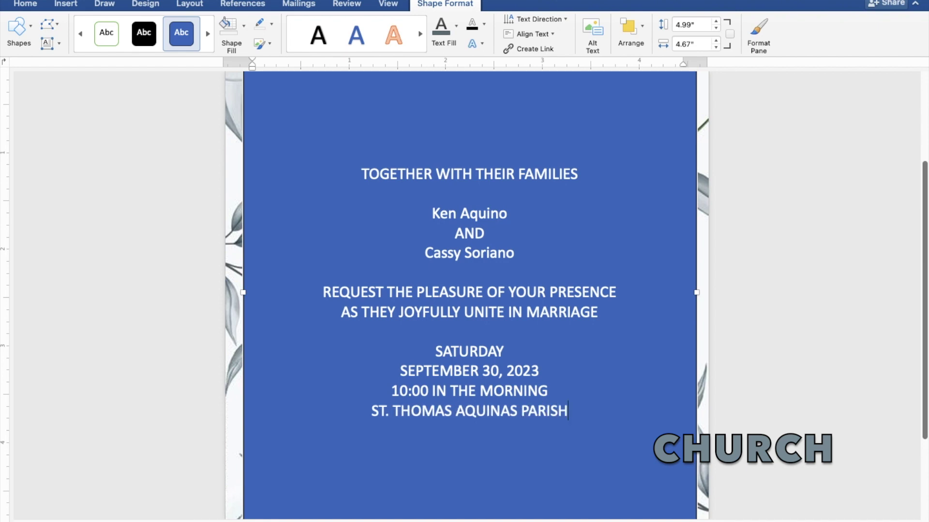
type(" CH")
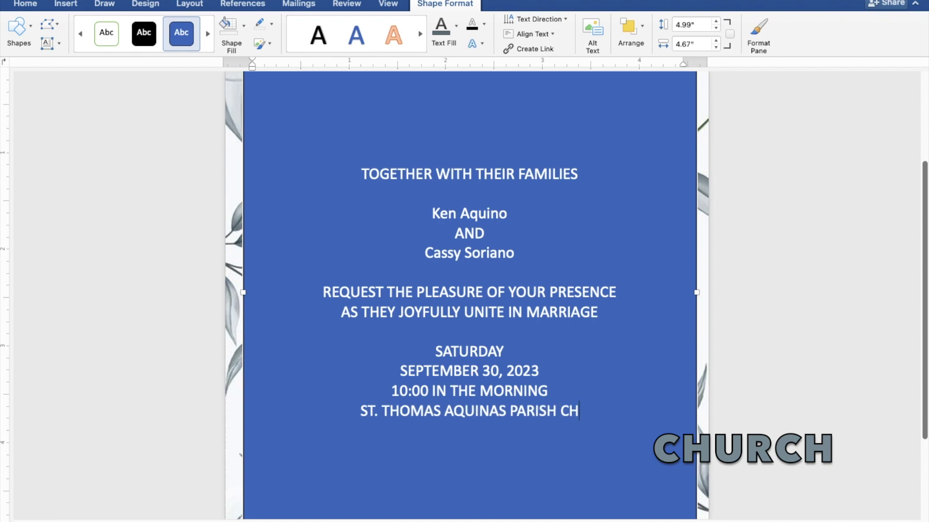
type("URCH")
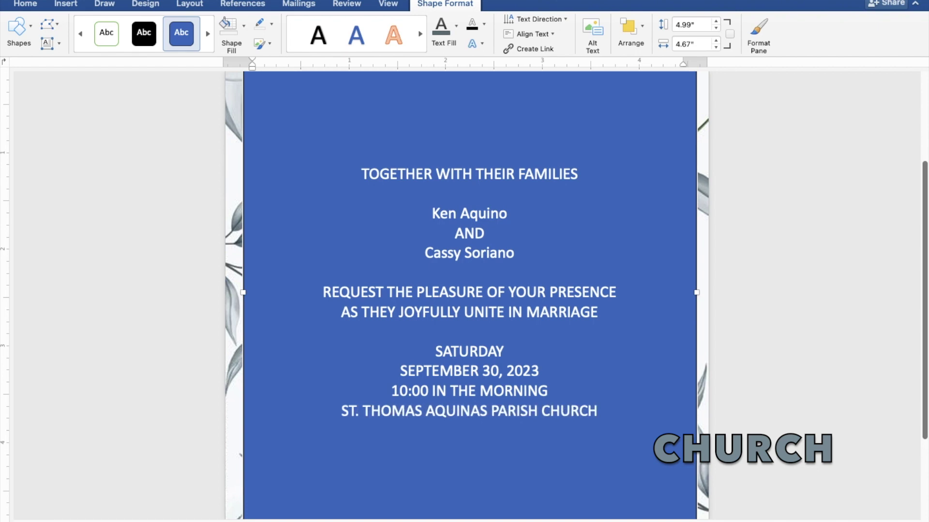
key("Return")
type("MAN")
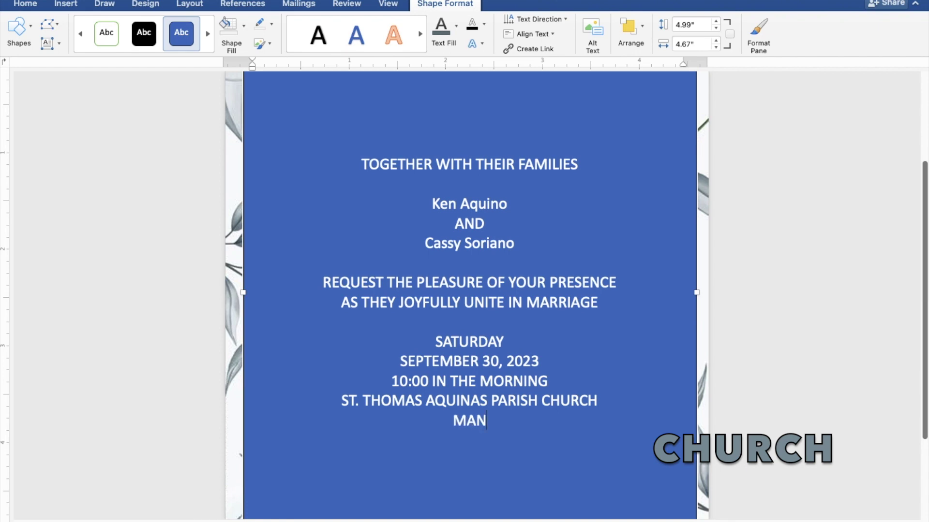
type("GAL")
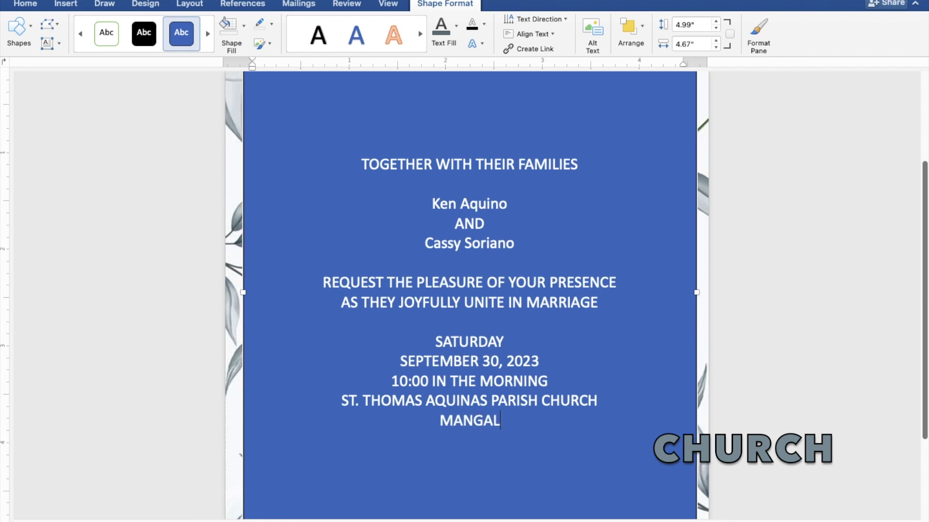
type("DAN")
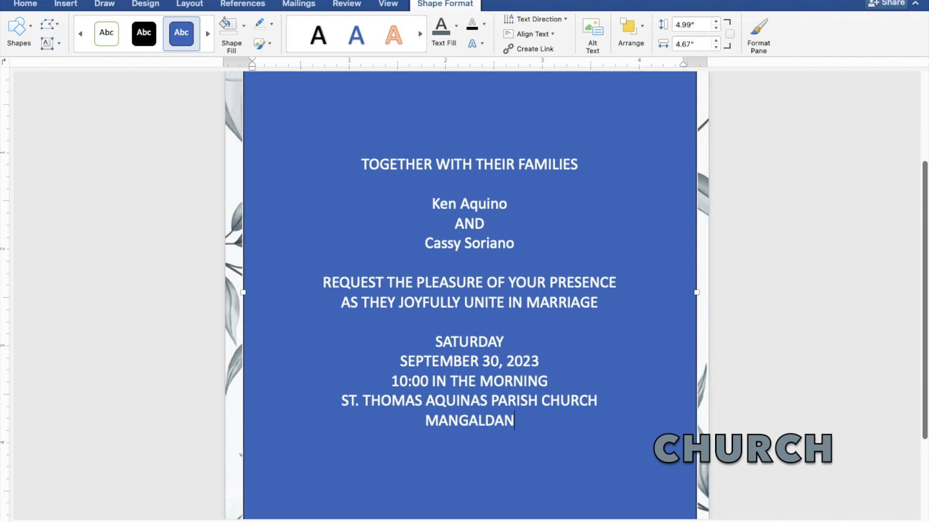
type(", PANGASO")
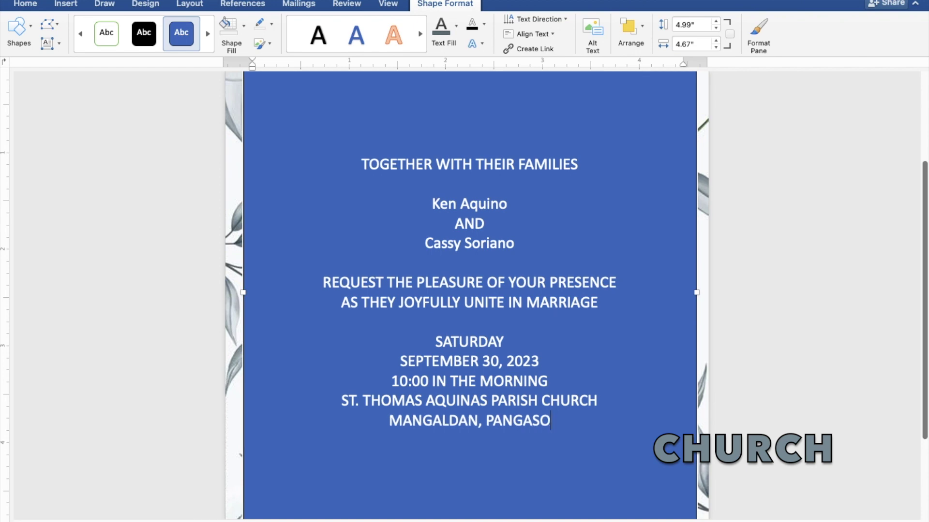
key("BackSpace")
type("I")
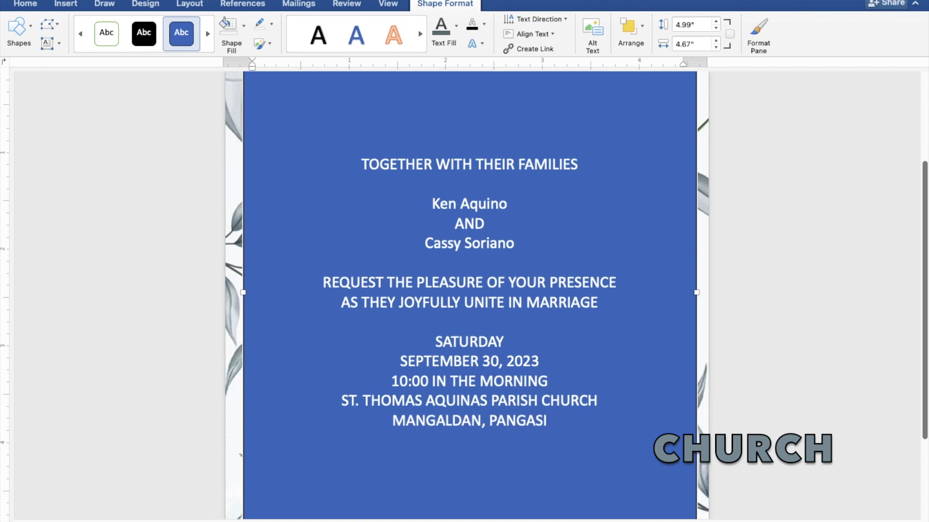
type("NAN")
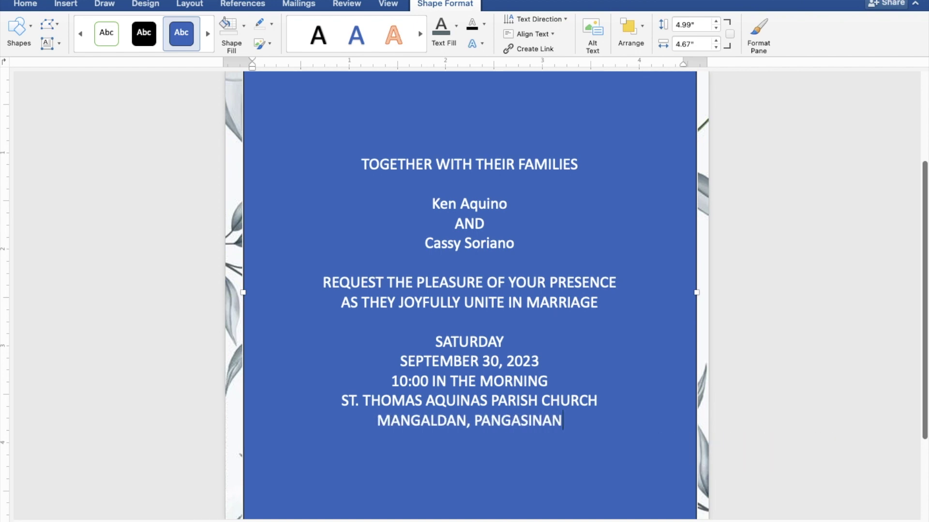
key("Return")
key("Return")
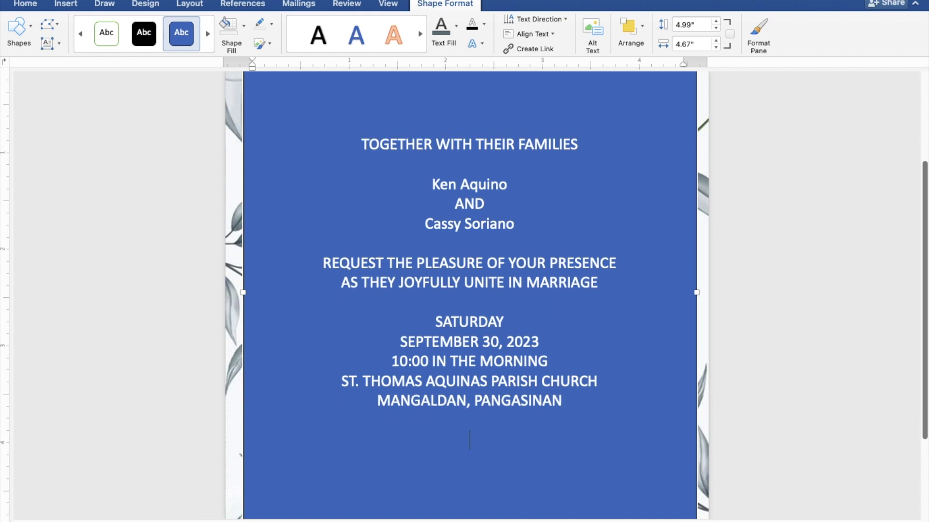
- Type the closing line "Reception to follow" and select all the invitation text
type("Reception")
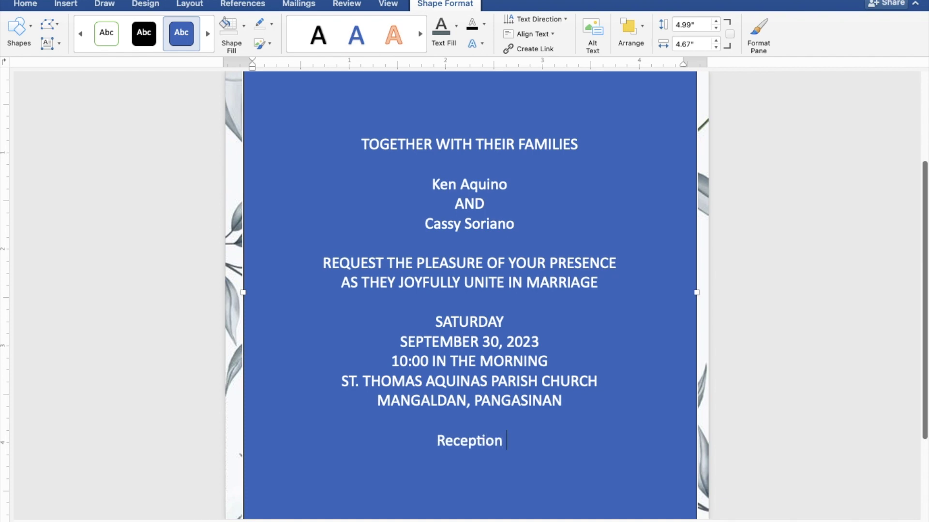
type(" to follow")
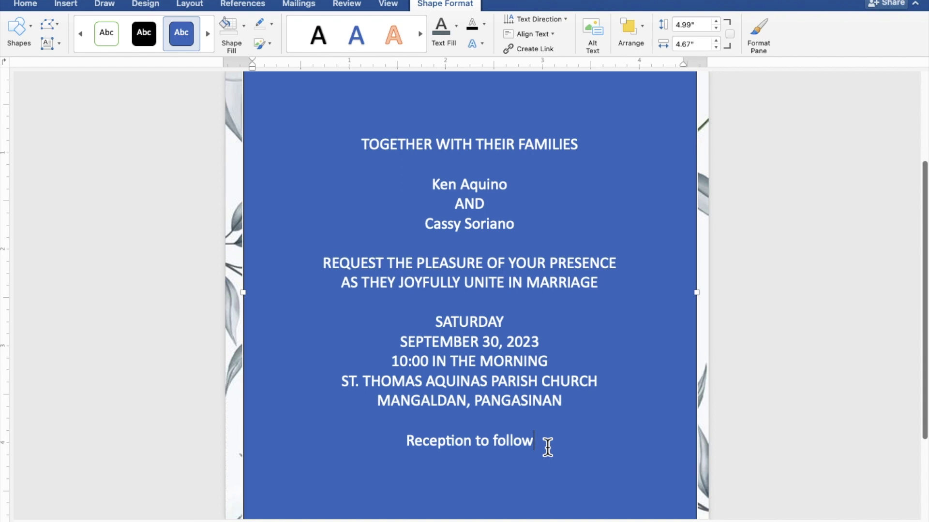
left_click_drag(532, 446, 360, 156)
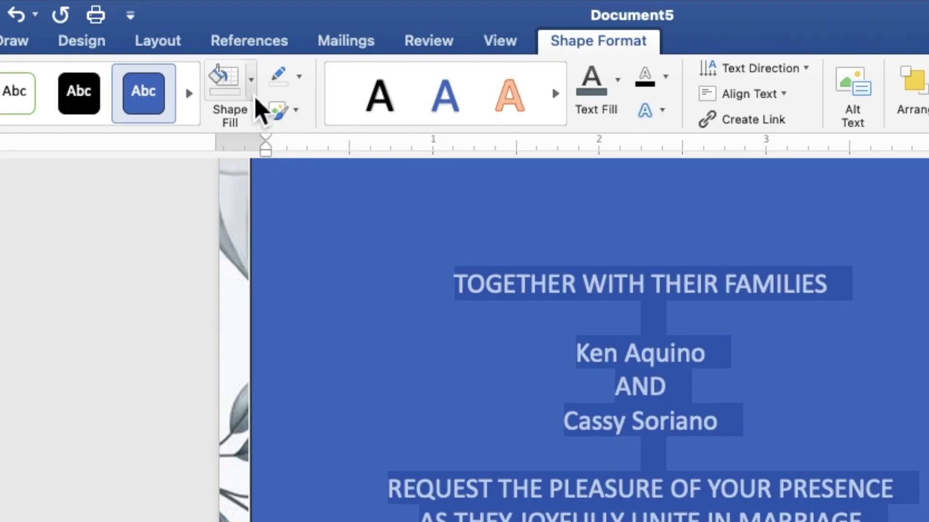
- Give the text box No Fill and No Outline, and colour the text dark grey
left_click(253, 95)
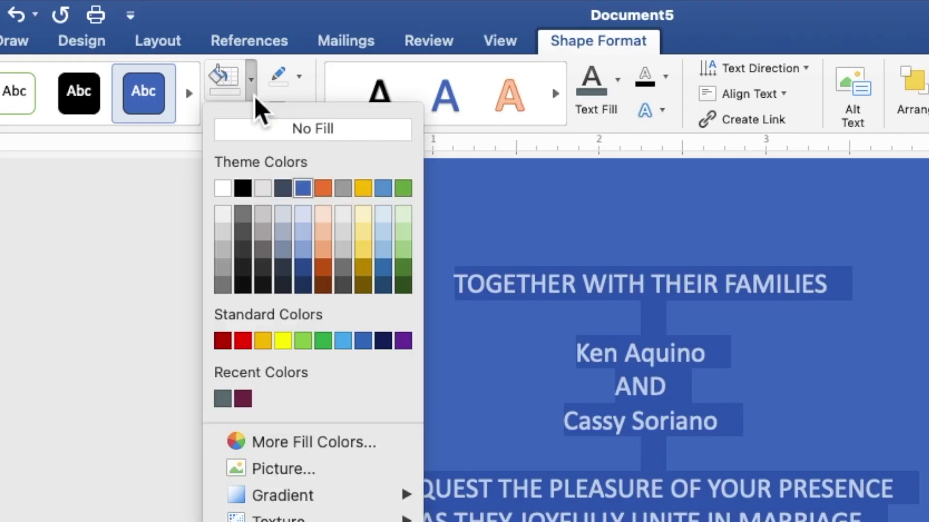
left_click(273, 134)
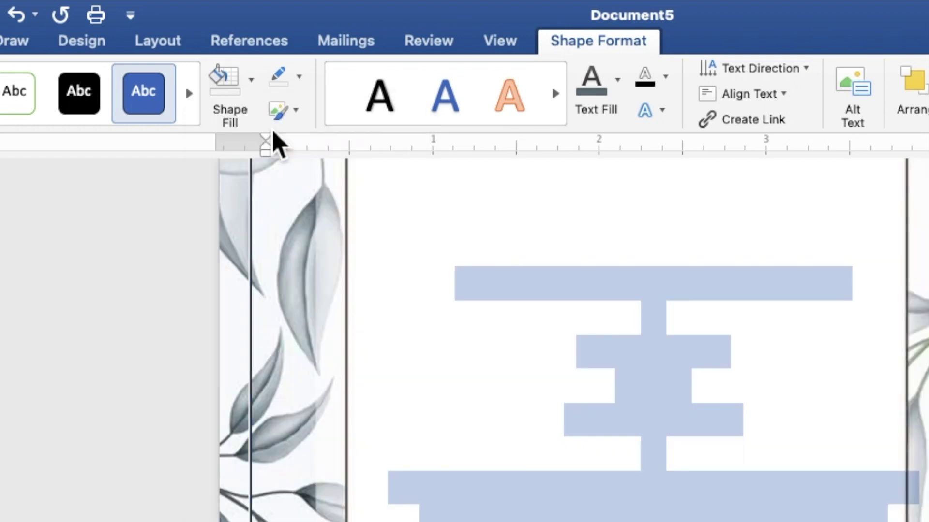
left_click(299, 78)
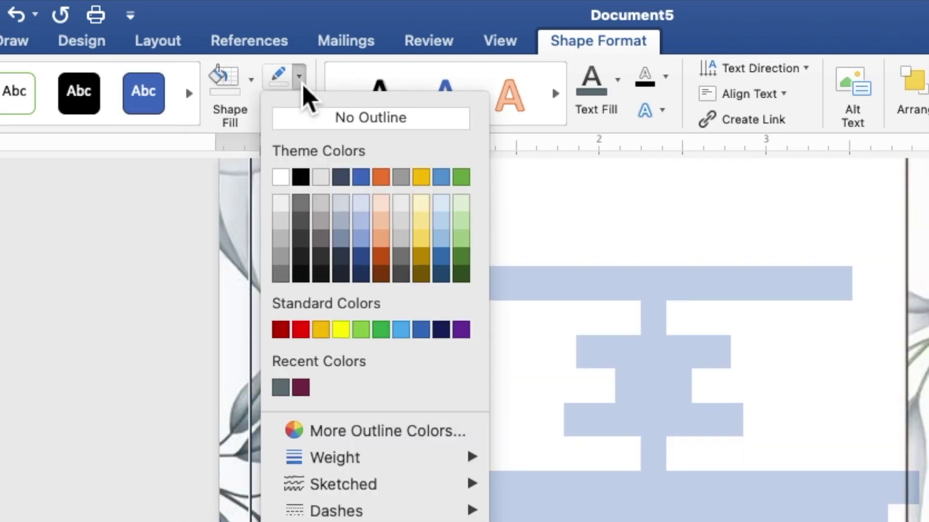
left_click(308, 125)
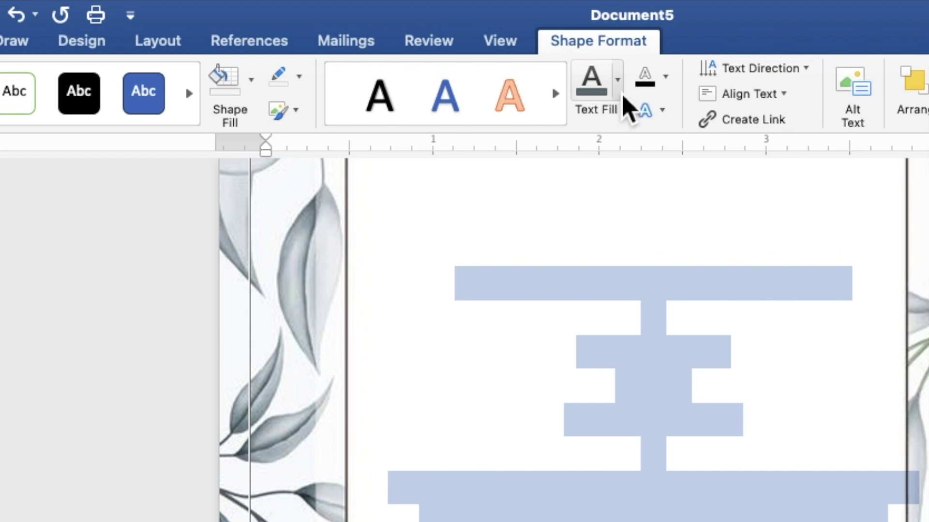
left_click(618, 82)
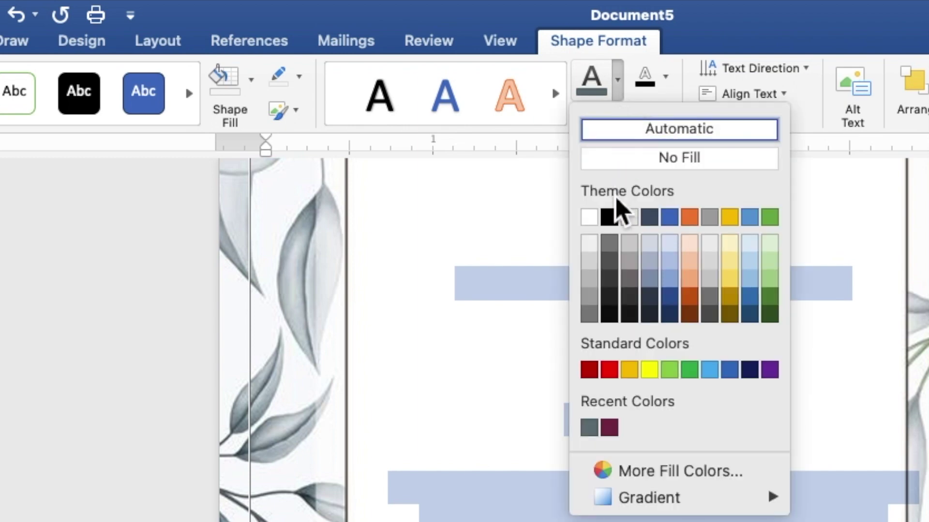
left_click(589, 432)
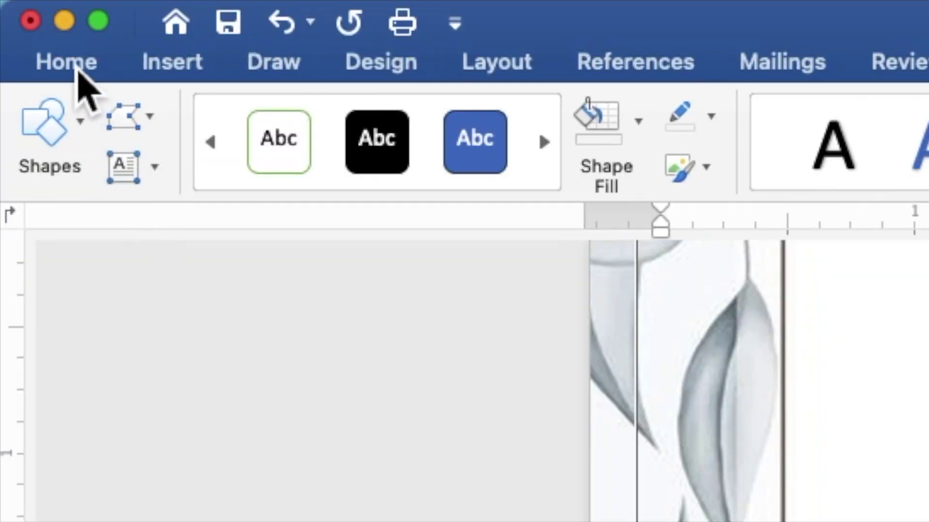
- Set all the selected invitation wording to Times New Roman at 9 pt
left_click(76, 69)
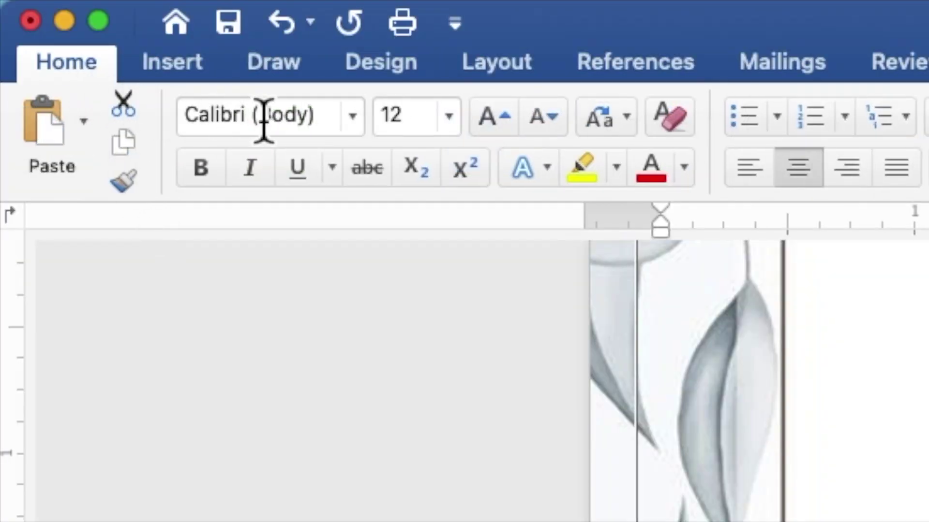
left_click(352, 117)
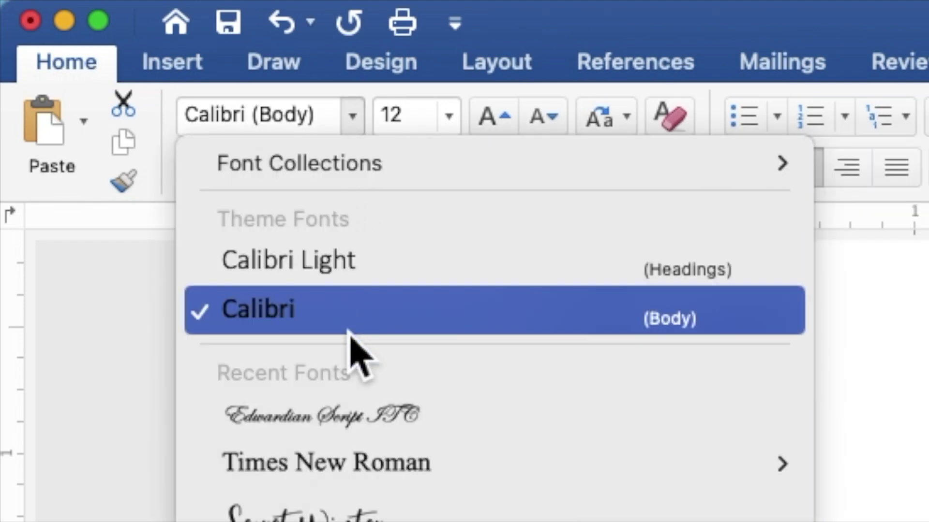
left_click(347, 459)
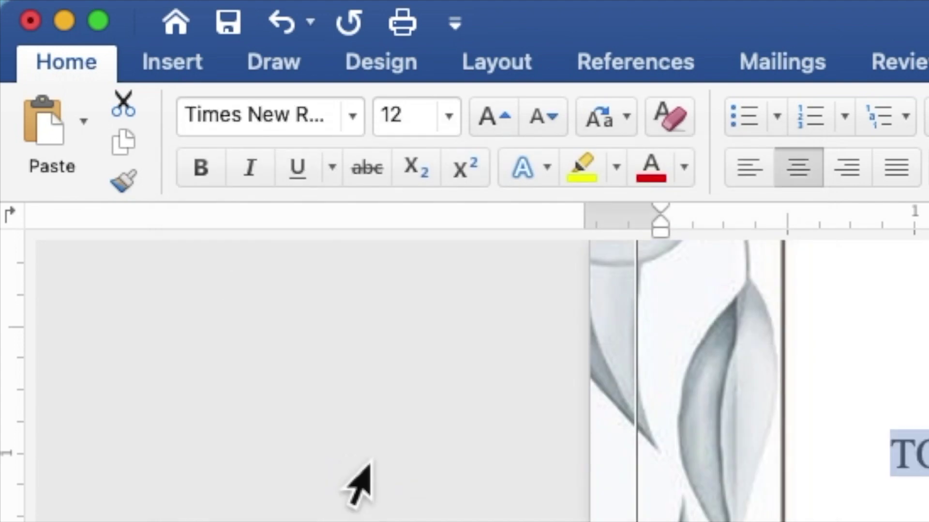
left_click_drag(430, 121, 386, 129)
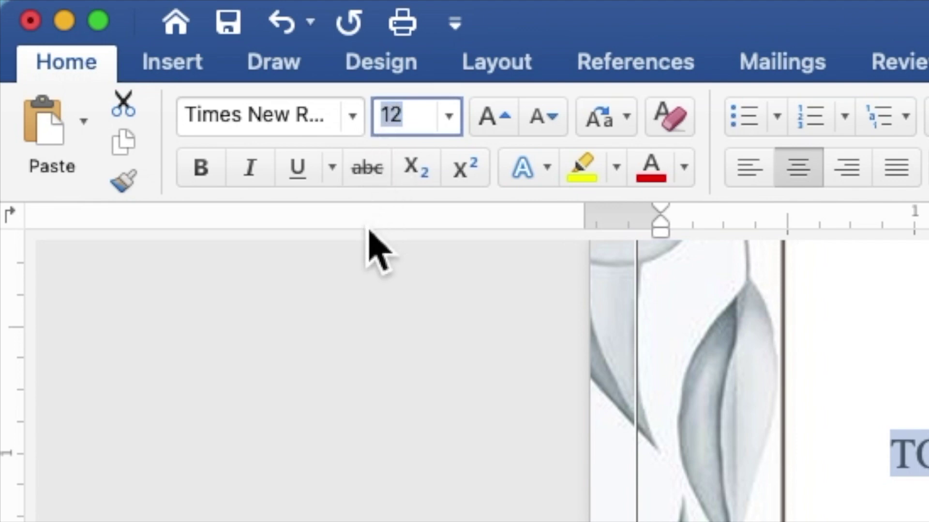
type("9")
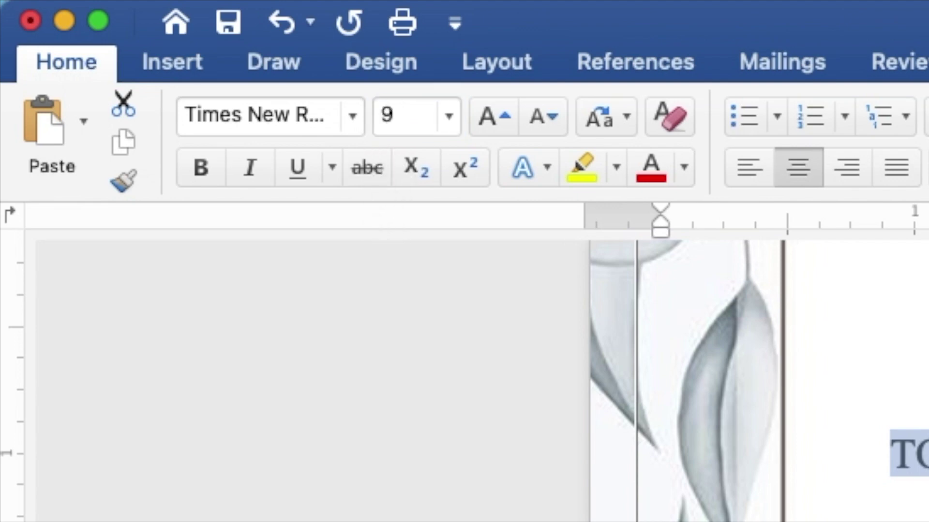
key("Return")
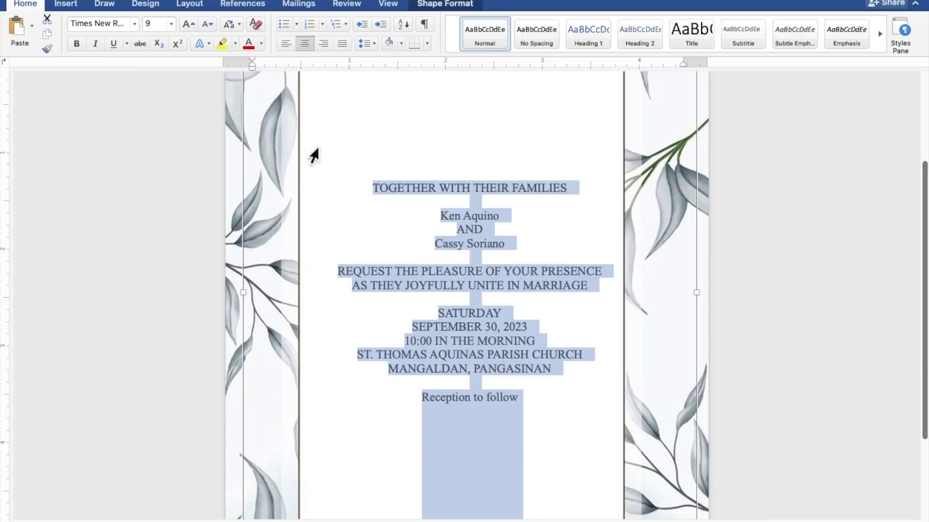
- Format both couple names and the 'Reception to follow' line in Edwardian Script ITC, size 20
left_click(497, 216)
left_click_drag(506, 218, 446, 220)
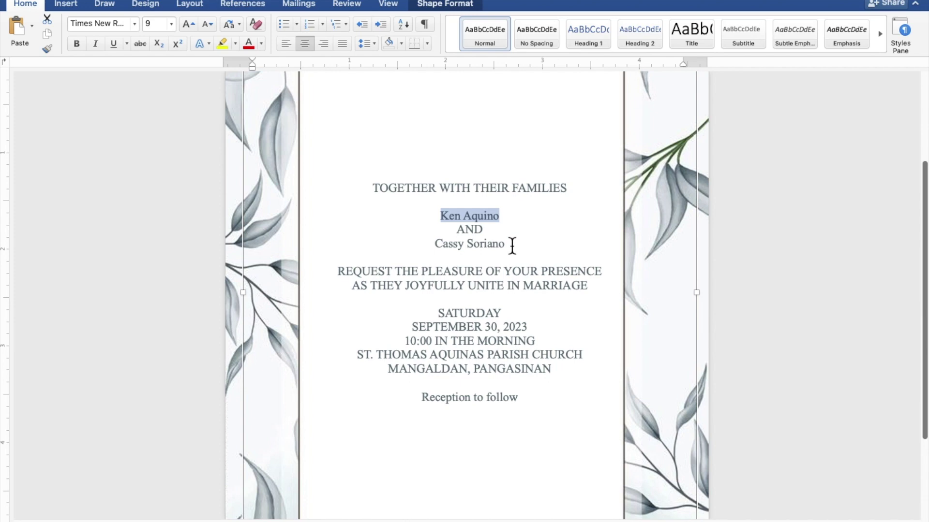
left_click_drag(510, 244, 440, 246)
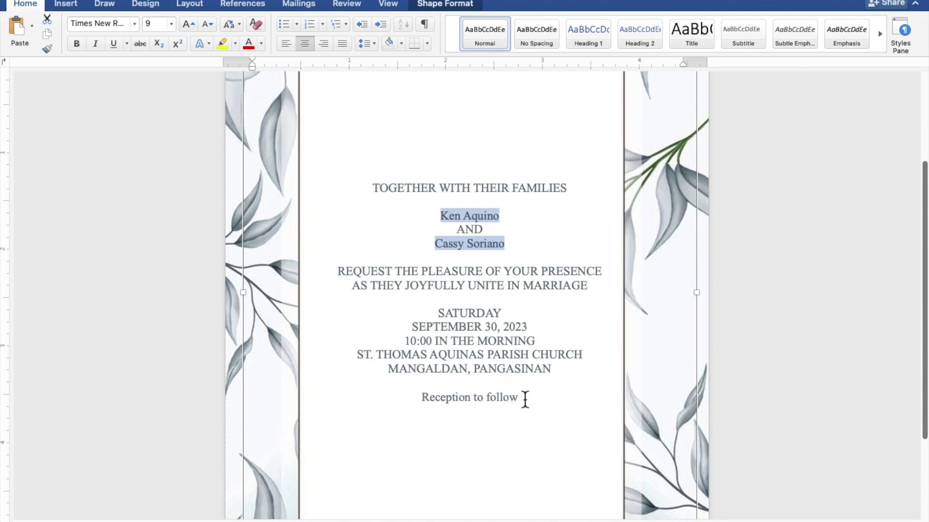
left_click_drag(525, 399, 438, 403)
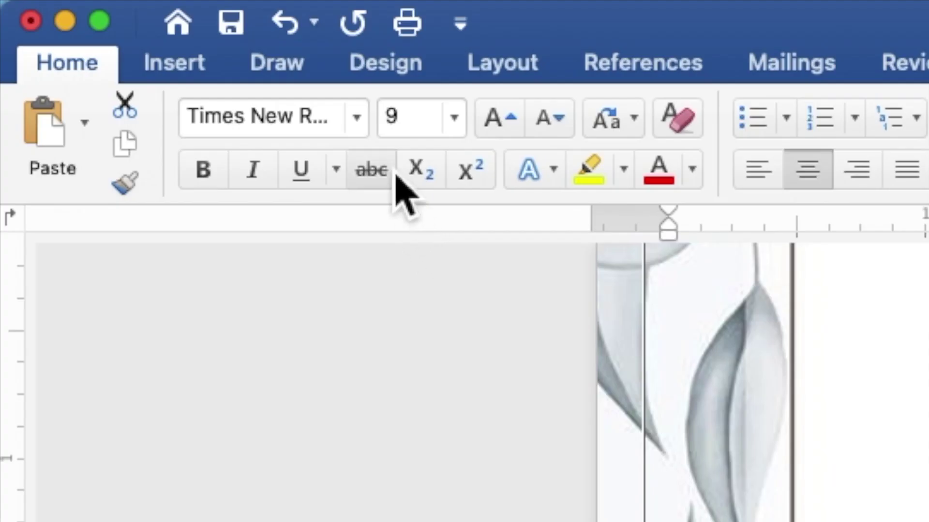
left_click(360, 119)
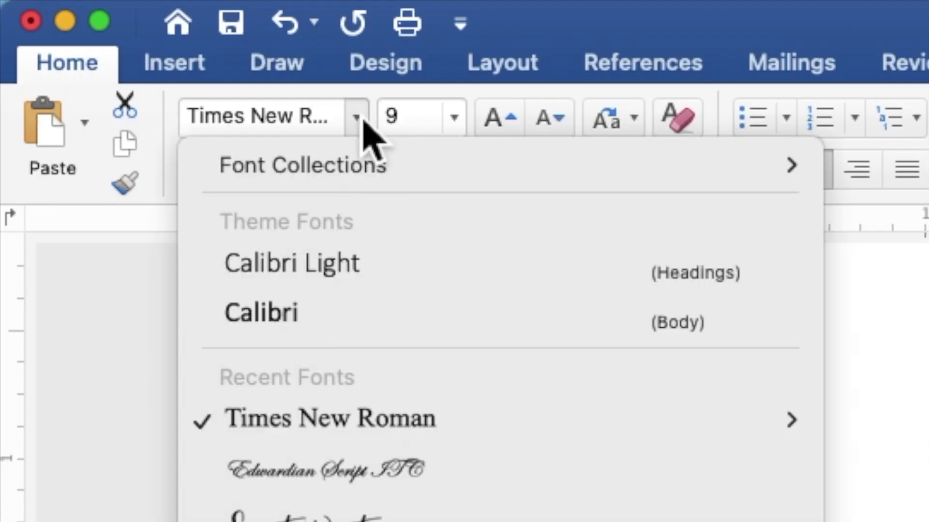
left_click(358, 469)
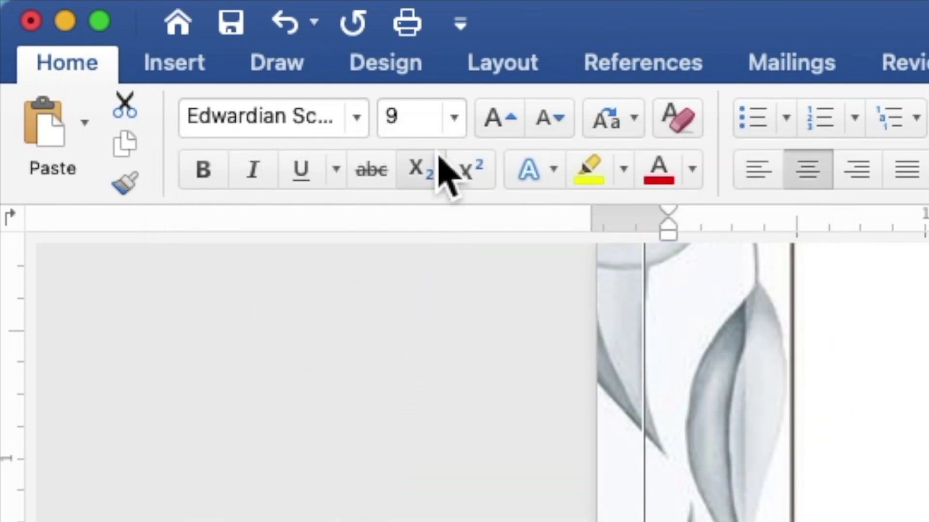
left_click_drag(438, 114, 387, 128)
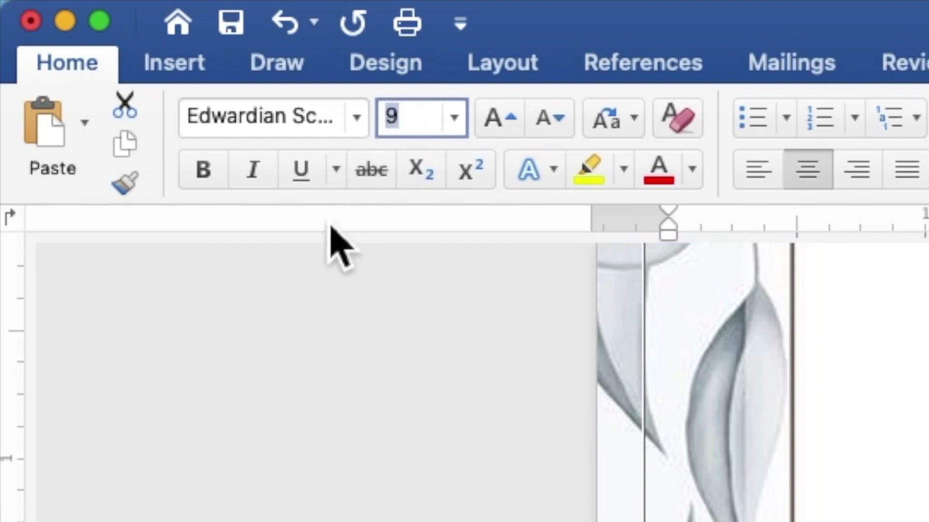
type("2")
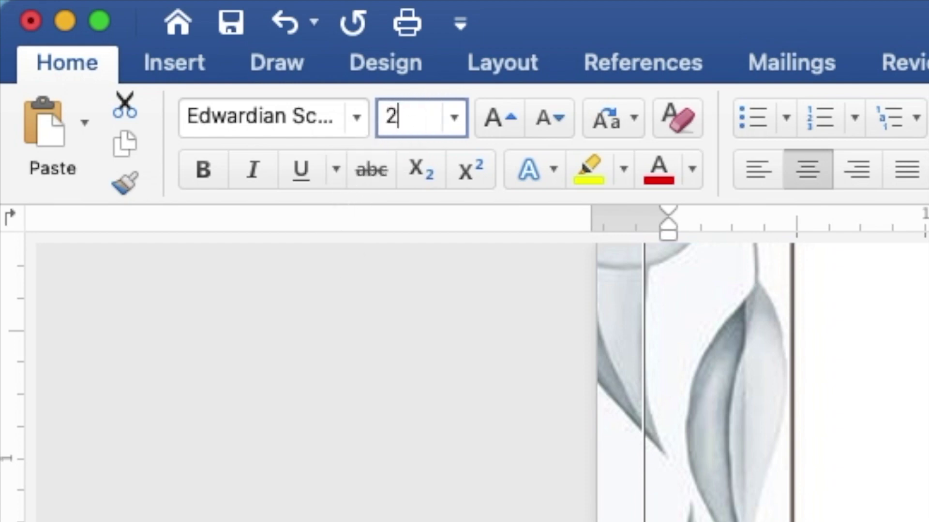
type("0")
key("Return")
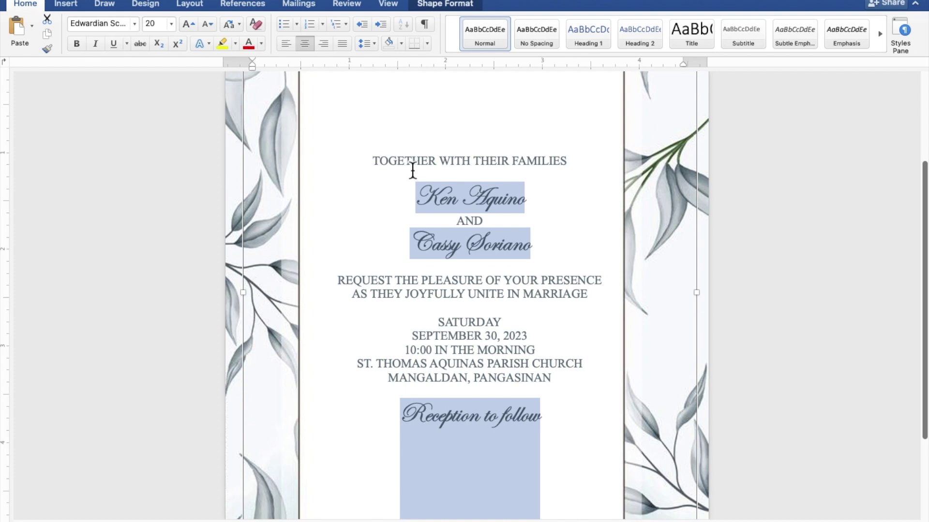
- Reselect just the couple's two names
left_click(530, 199)
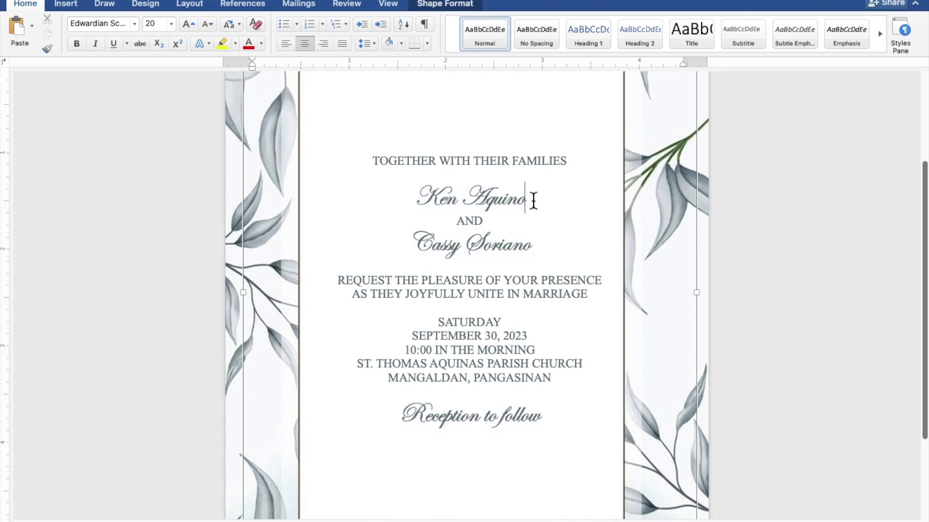
left_click_drag(533, 201, 438, 202)
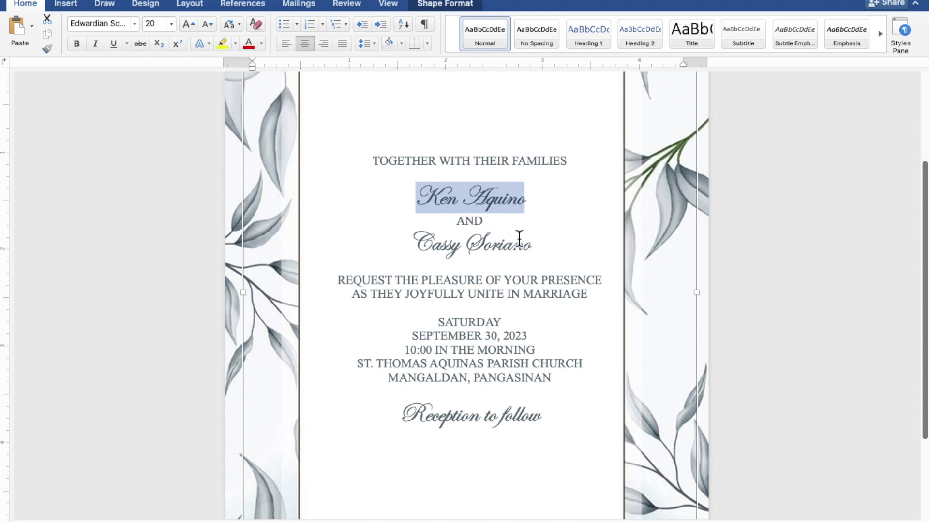
left_click_drag(528, 251, 438, 243)
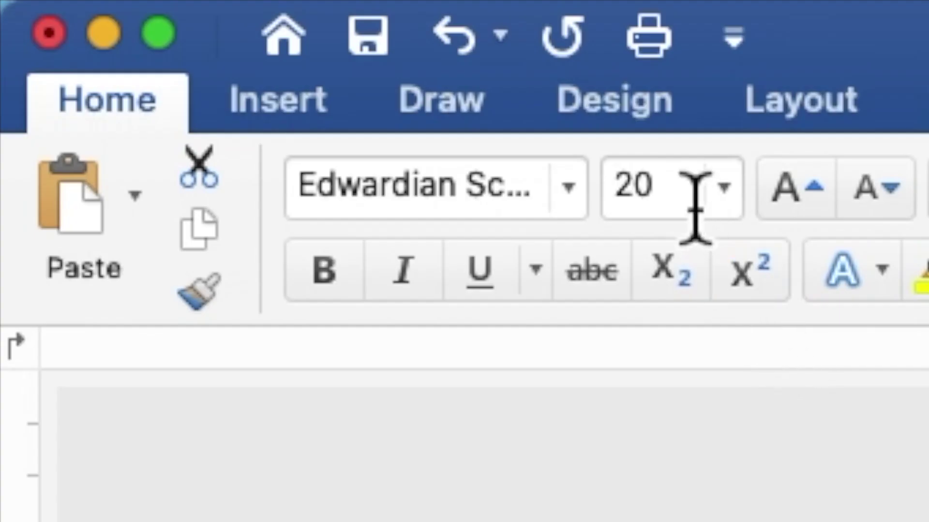
- Enlarge the selected couple names to 40 pt
left_click(161, 28)
left_click_drag(682, 208, 612, 201)
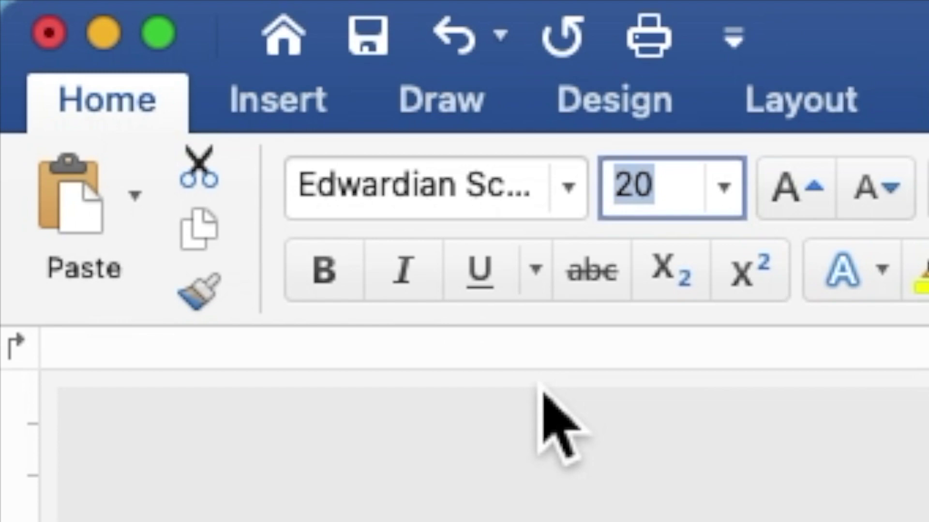
type("4")
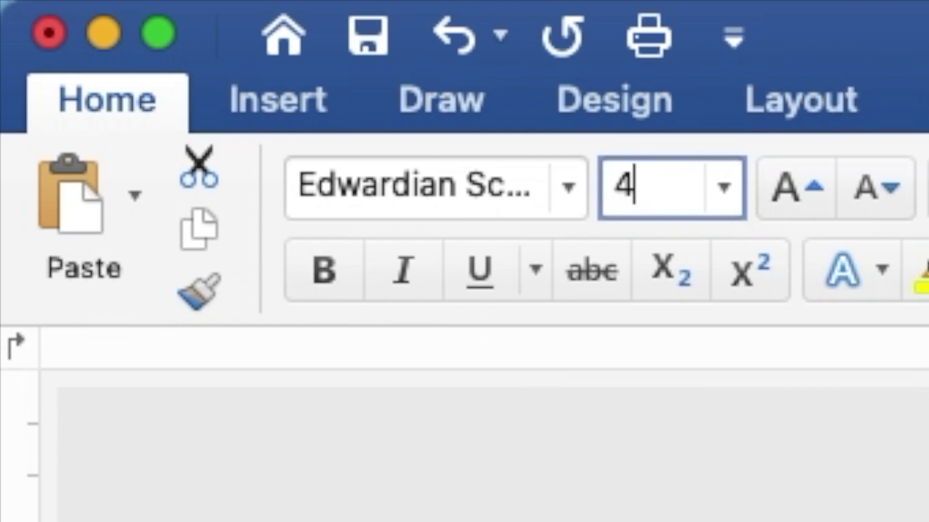
type("0")
key("Return")
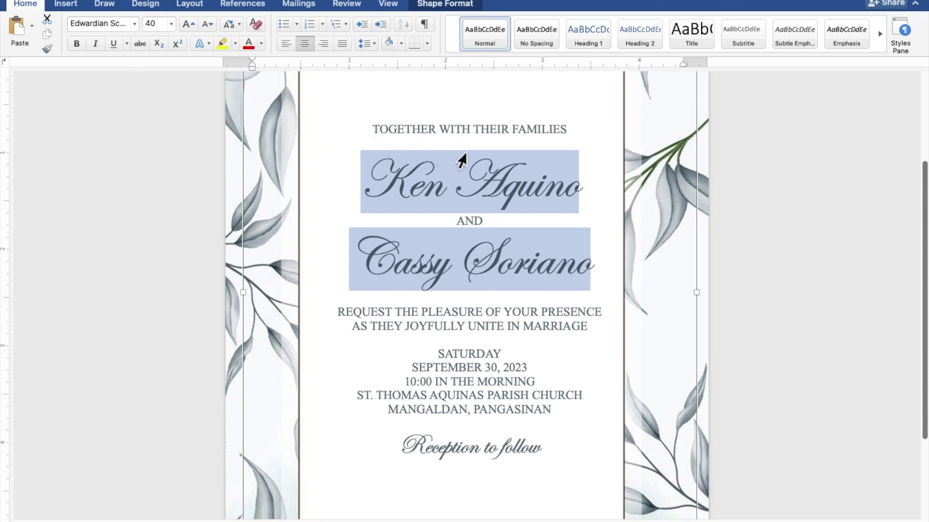
- Add blank lines around the names, above the SATURDAY date block, and above 'Reception to follow'
left_click(478, 147)
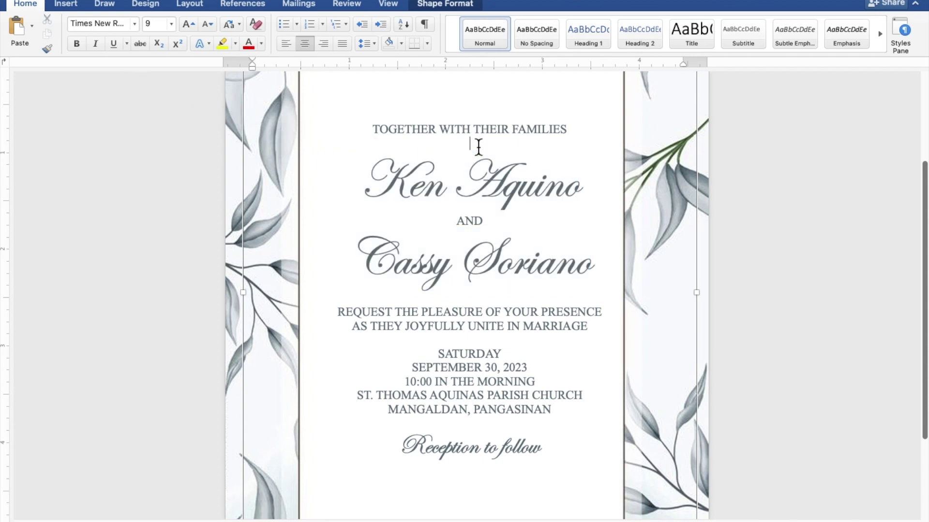
key("Return")
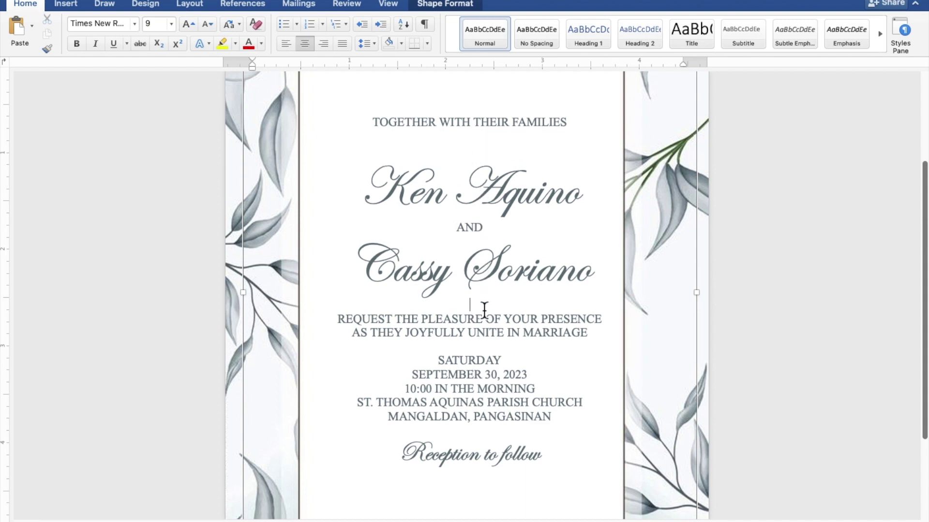
key("Return")
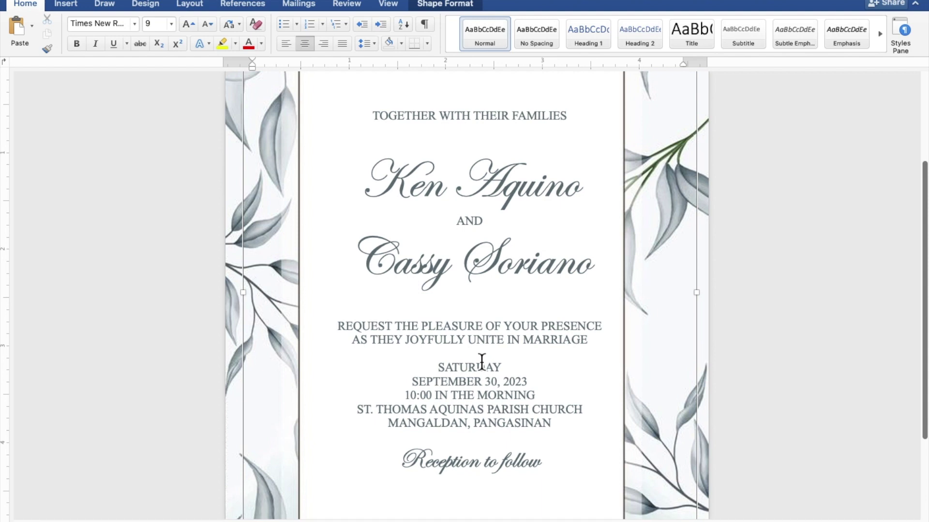
key("Return")
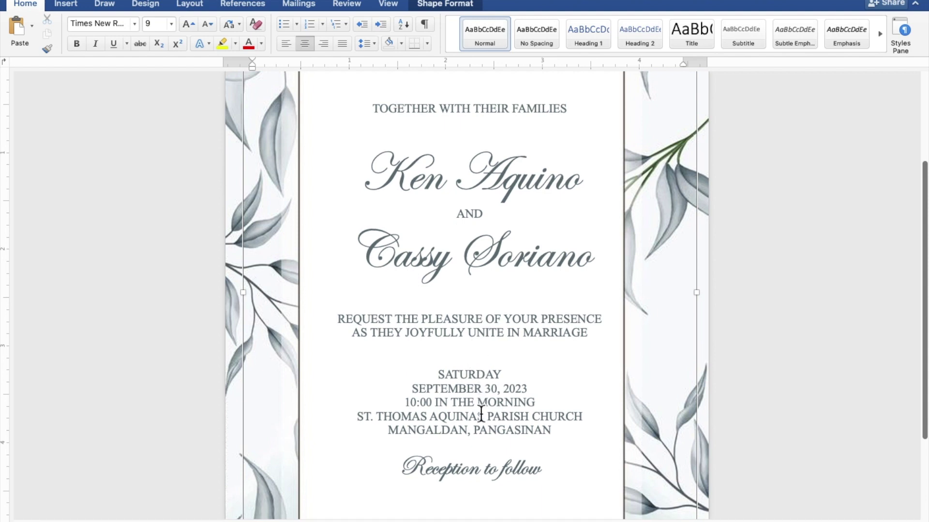
key("Return")
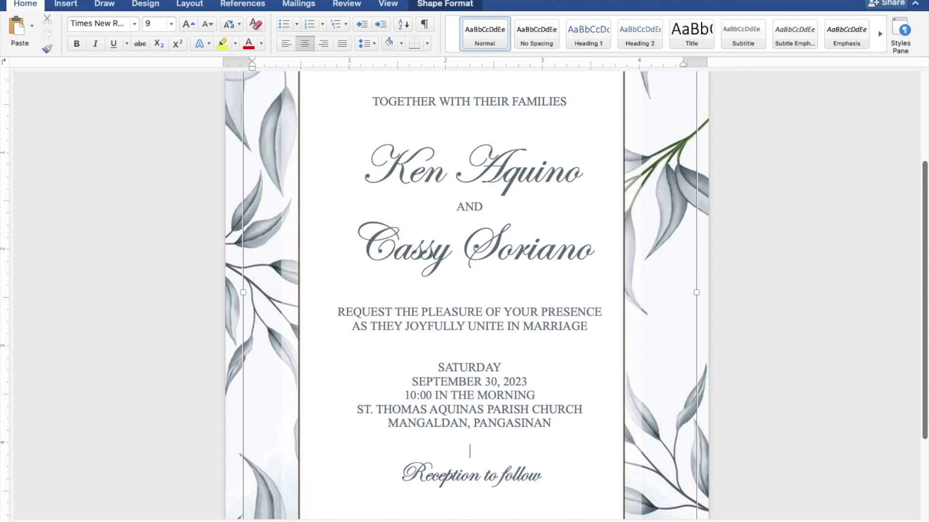
- Nudge the invitation text box slightly left to about 0.05" from the left, then deselect it
scroll(489, 447, "down", 5)
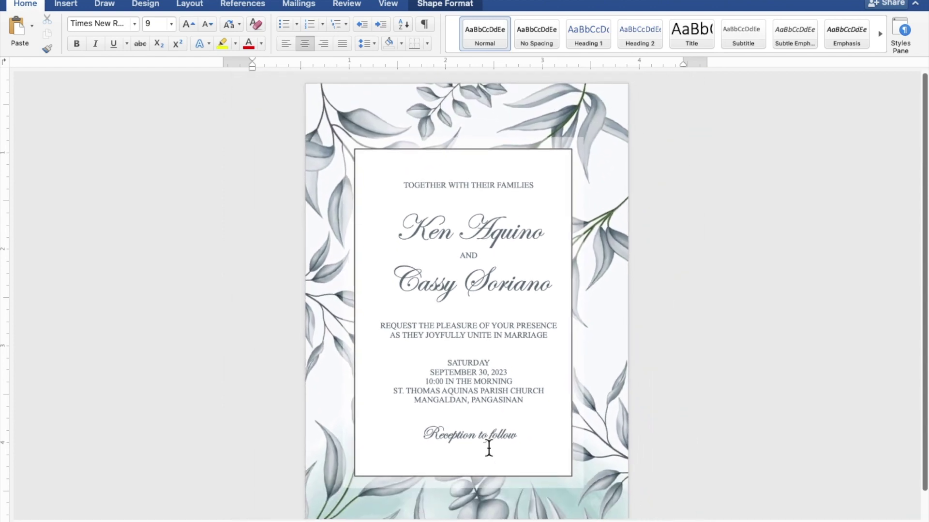
scroll(489, 448, "down", 2)
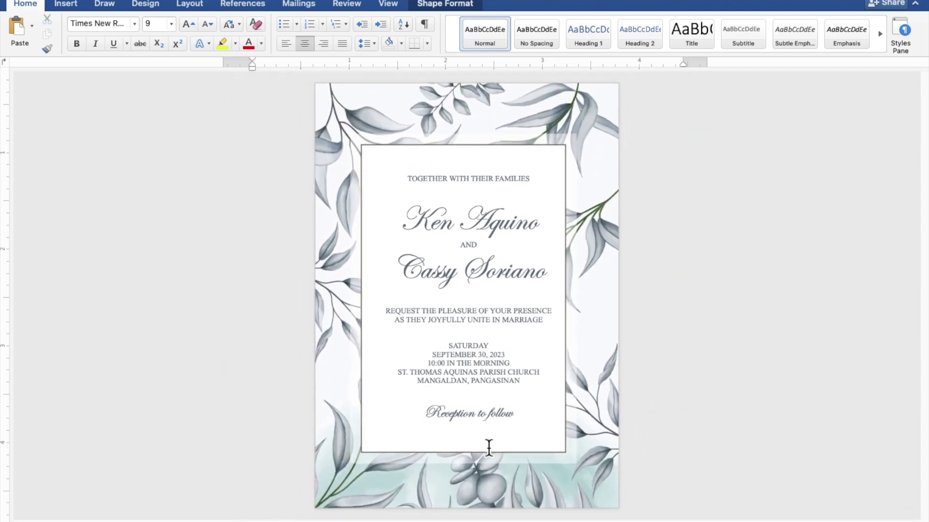
left_click(489, 447)
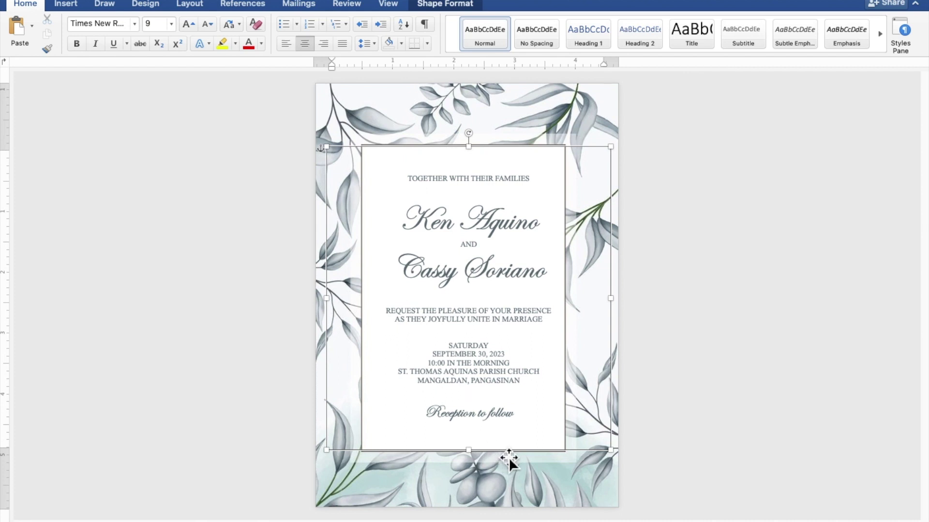
left_click_drag(509, 457, 501, 457)
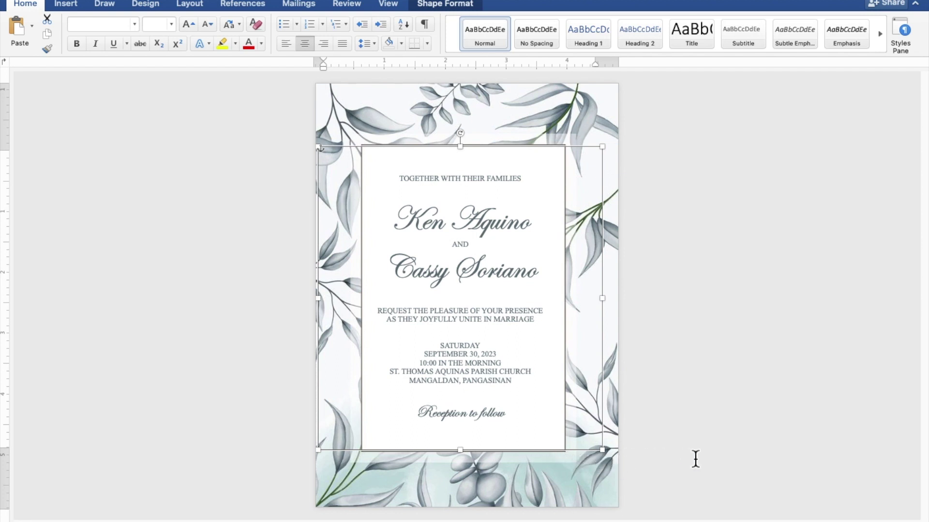
left_click(771, 443)
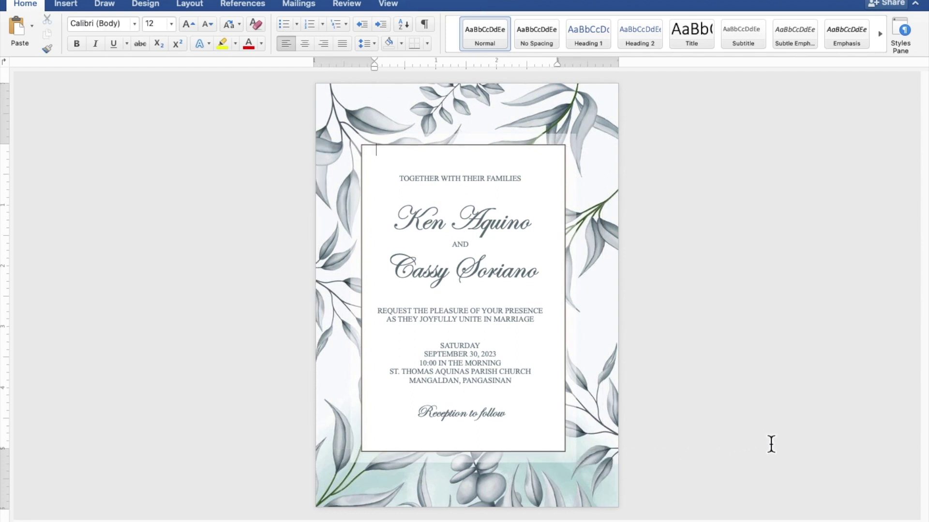